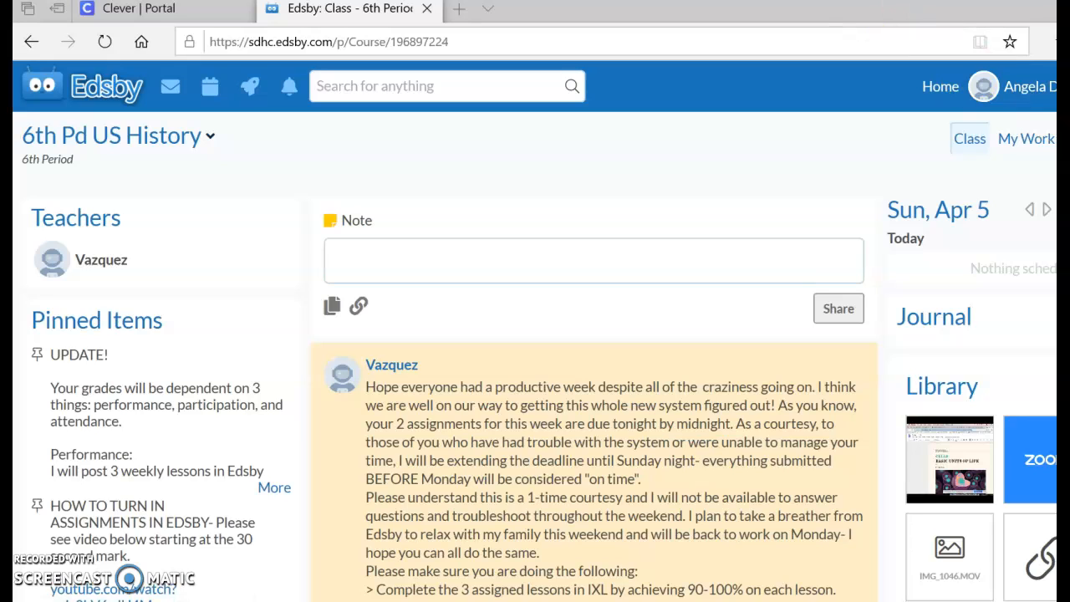
# Read the teacher's announcements and reminders in the class feed down to the Manifest Destiny Lesson 1 assignment post
pyautogui.click(529, 331)
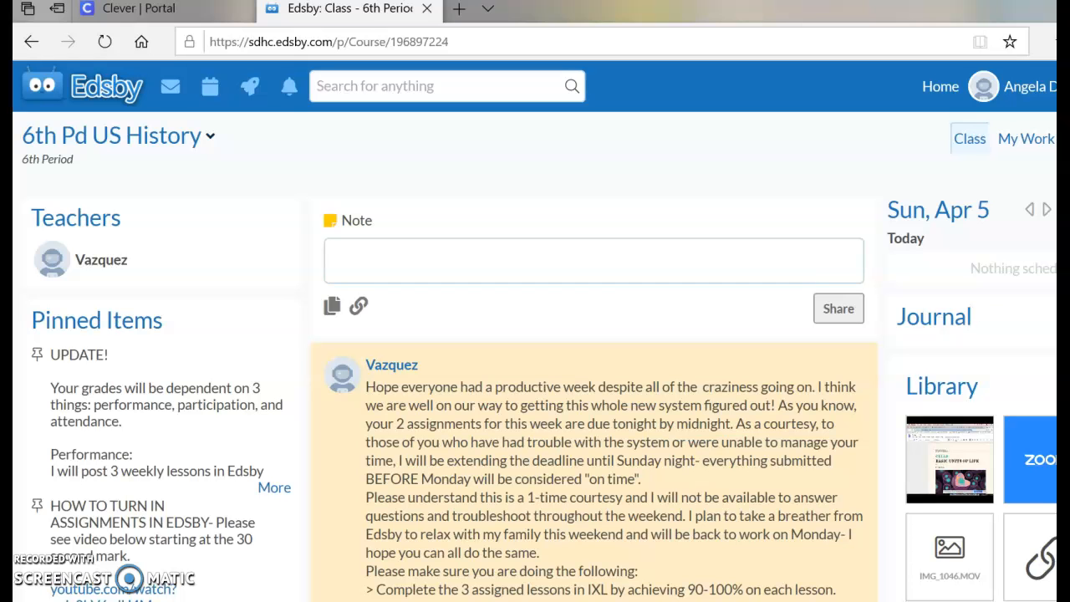
pyautogui.scroll(-3, 535, 351)
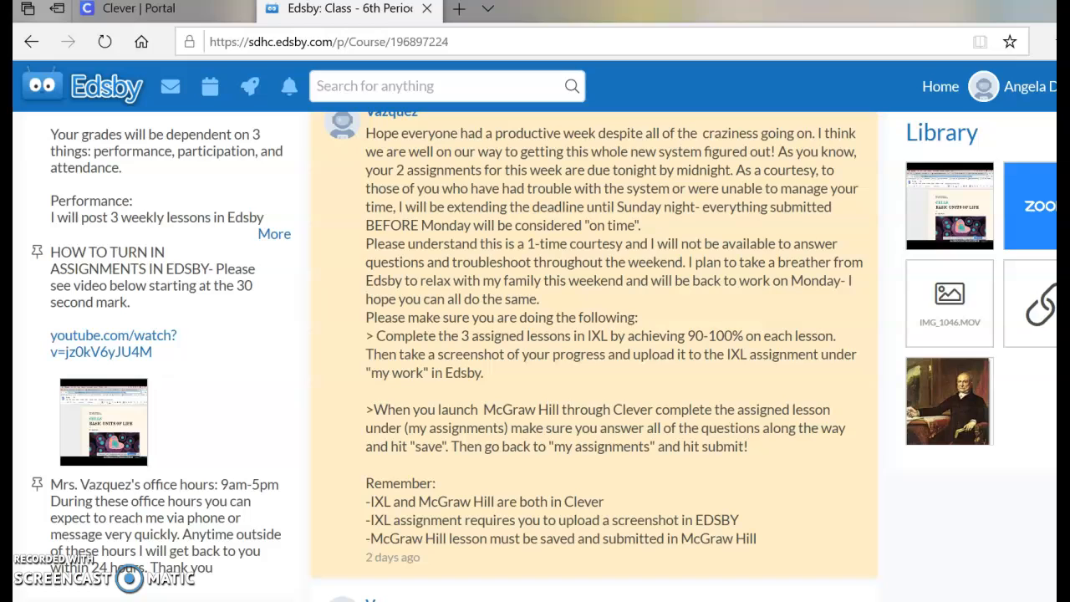
pyautogui.scroll(1, 543, 356)
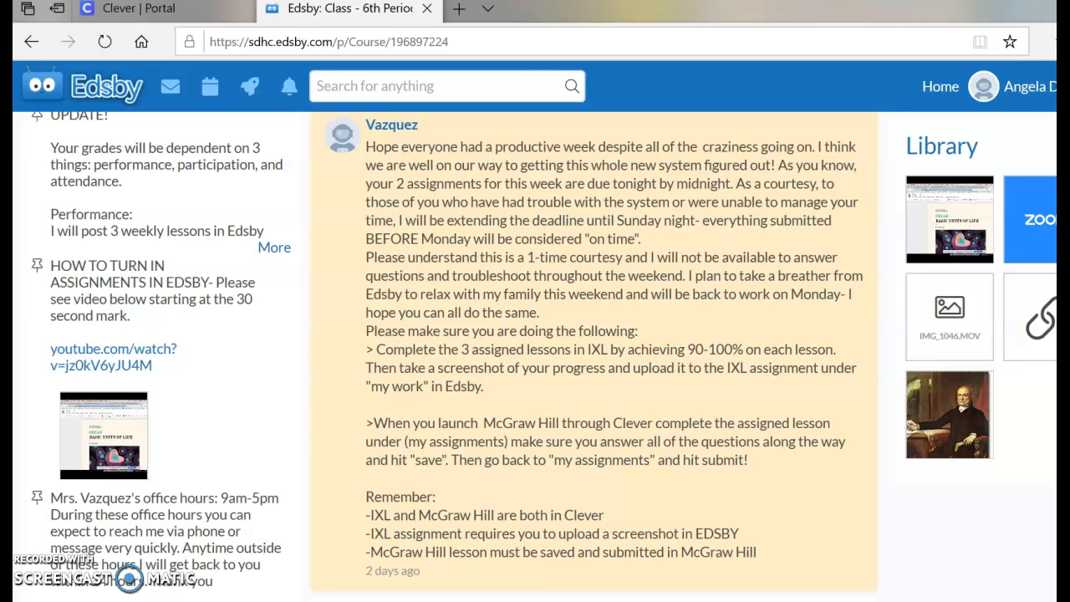
pyautogui.scroll(-1, 544, 352)
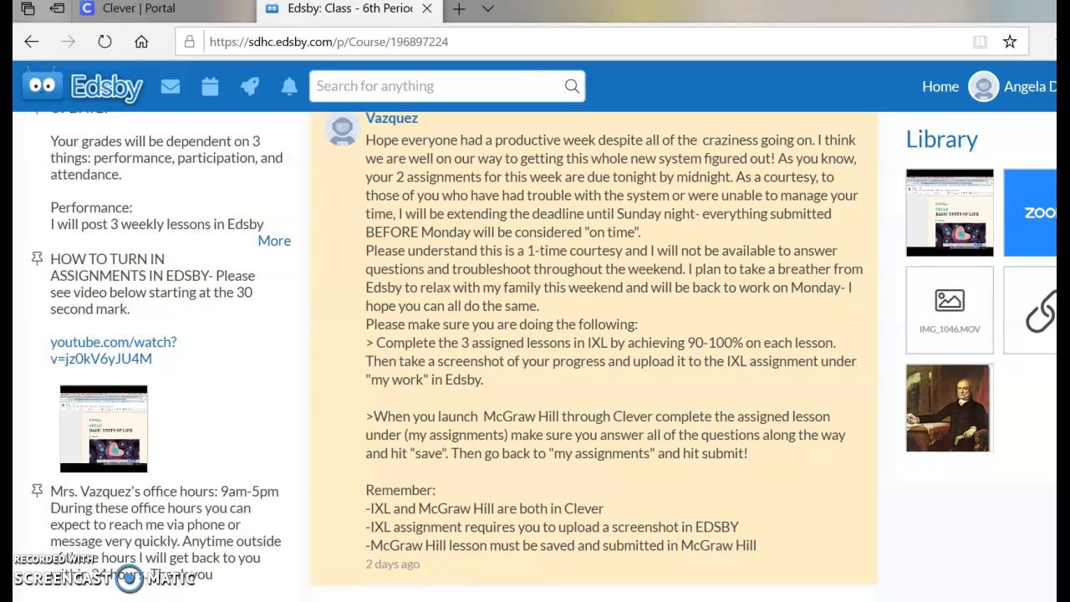
pyautogui.scroll(-5, 543, 356)
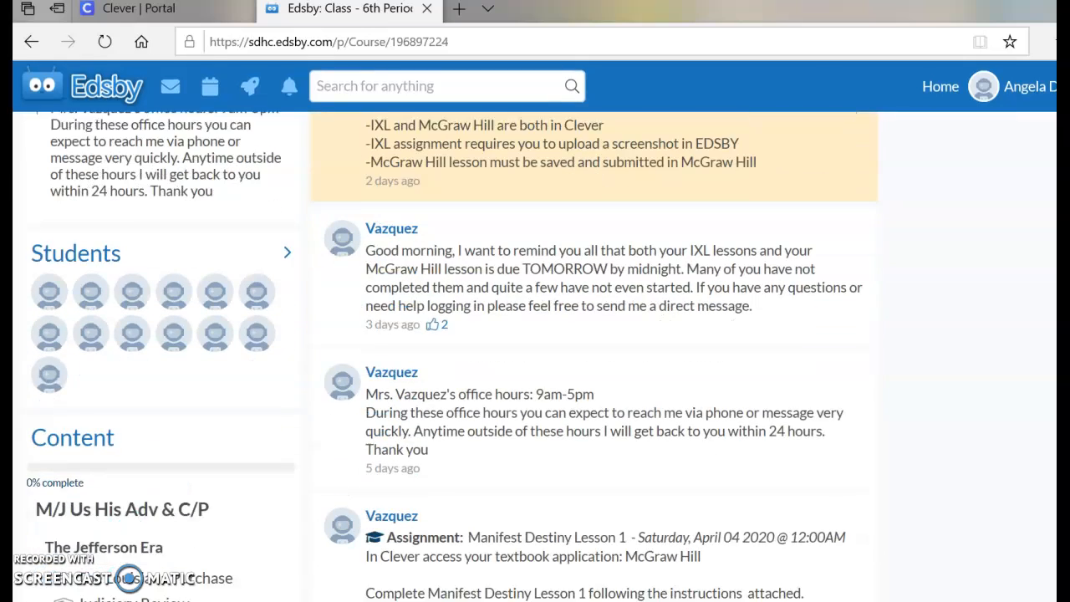
pyautogui.scroll(-1, 531, 335)
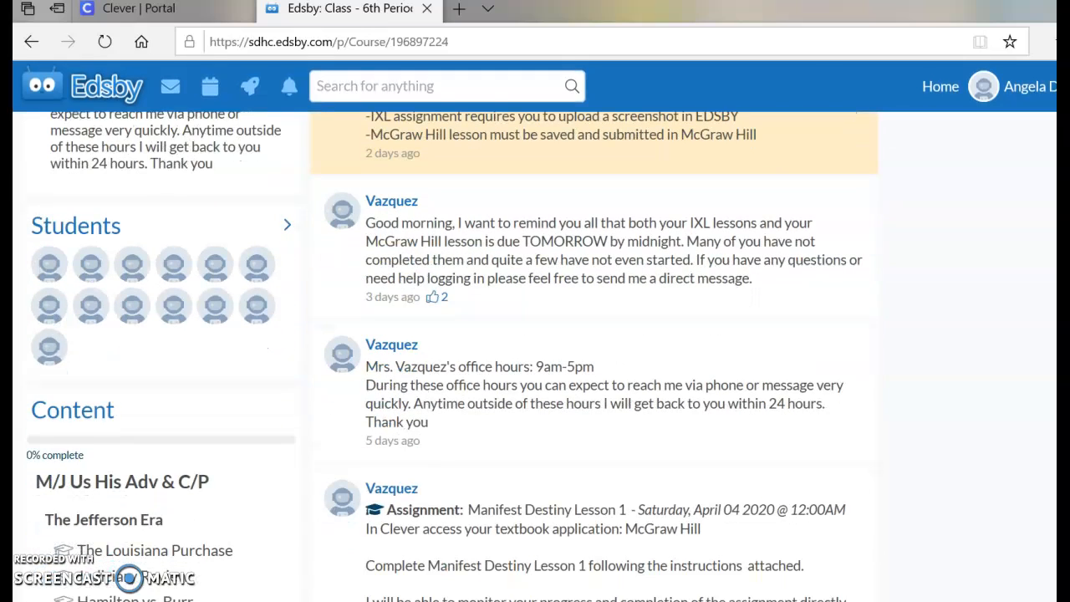
pyautogui.scroll(-1, 535, 357)
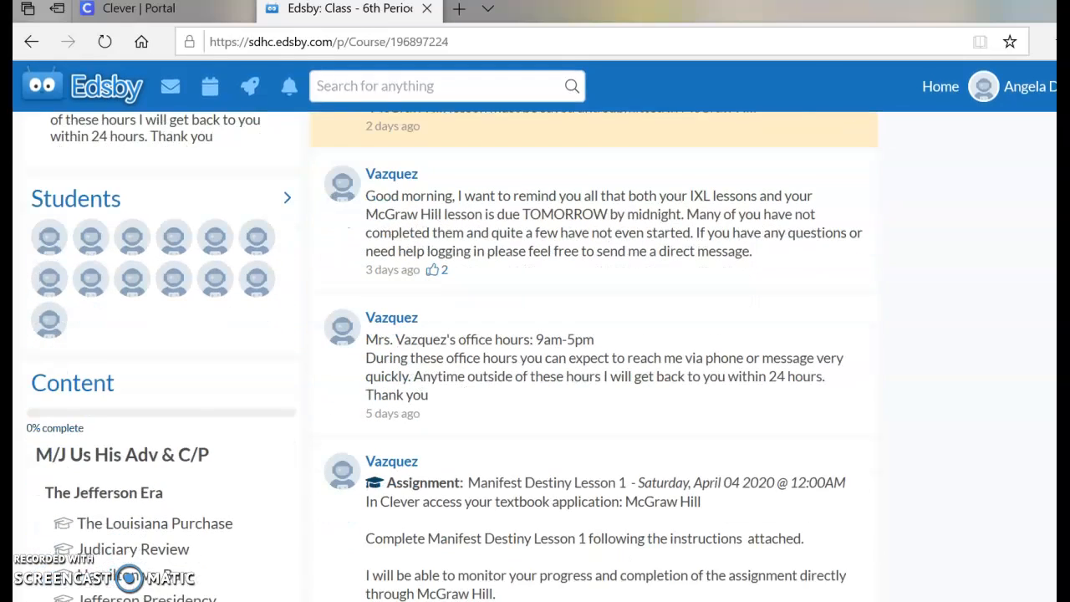
pyautogui.scroll(-2, 535, 356)
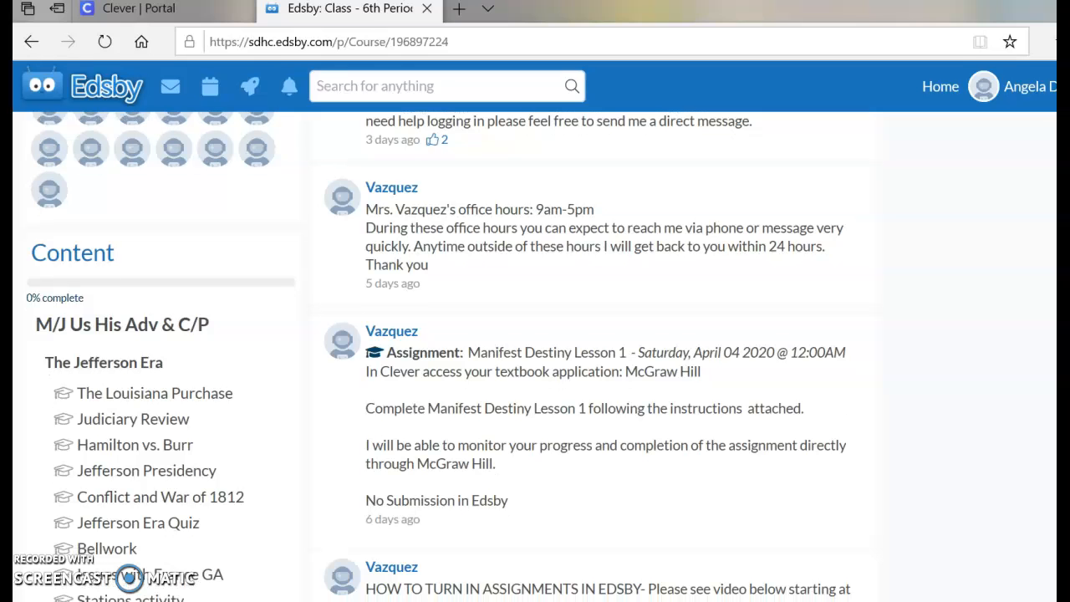
pyautogui.scroll(-2, 535, 356)
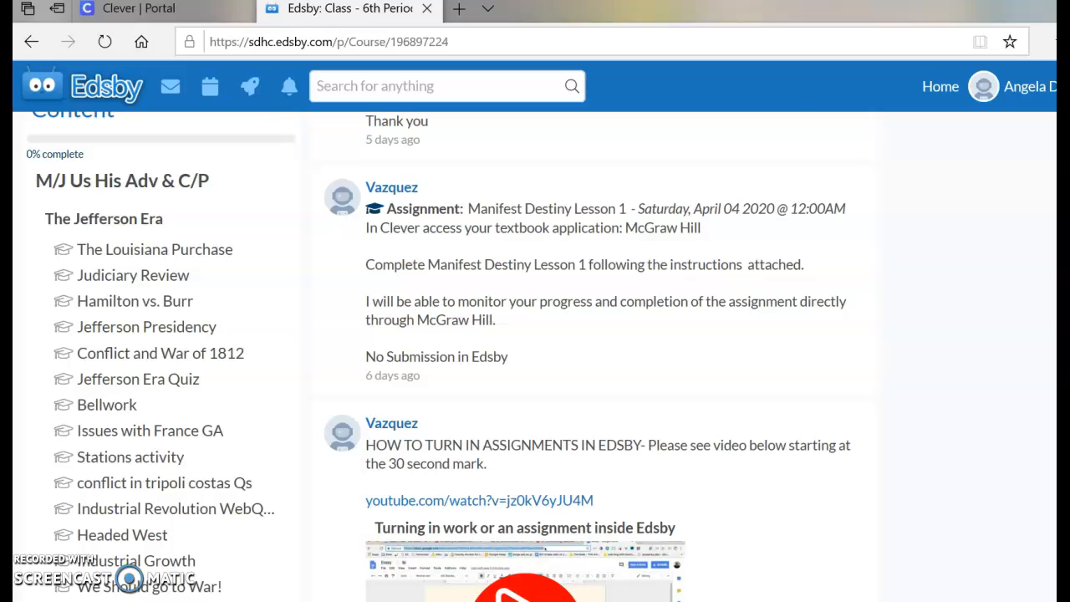
# Open the Manifest Destiny Lesson 1 assignment, review its McGraw Hill and submission instructions, and close it
pyautogui.click(549, 215)
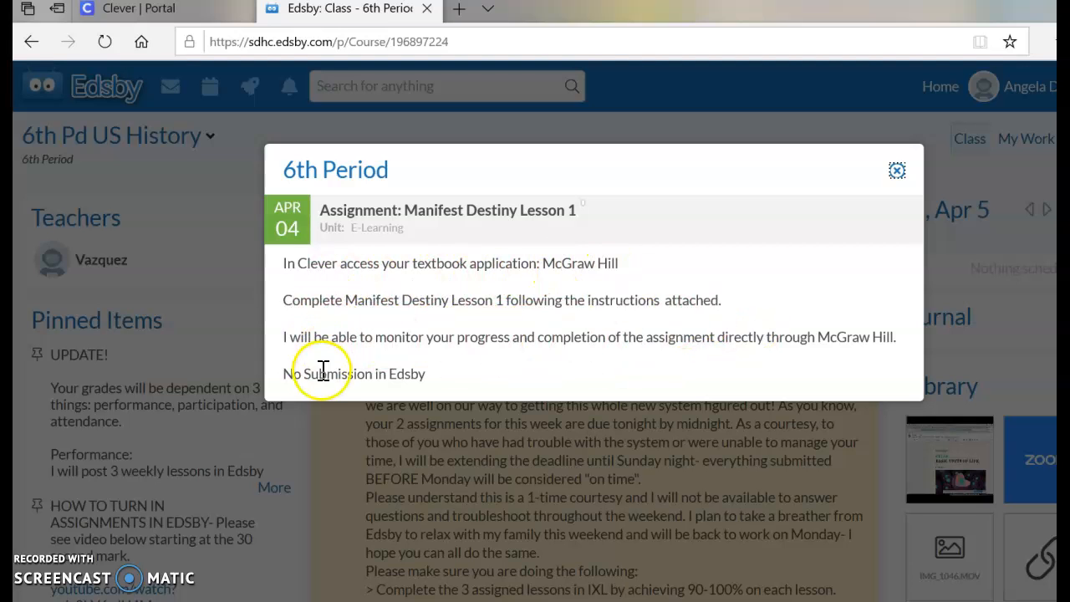
pyautogui.moveTo(441, 373); pyautogui.dragTo(277, 368)
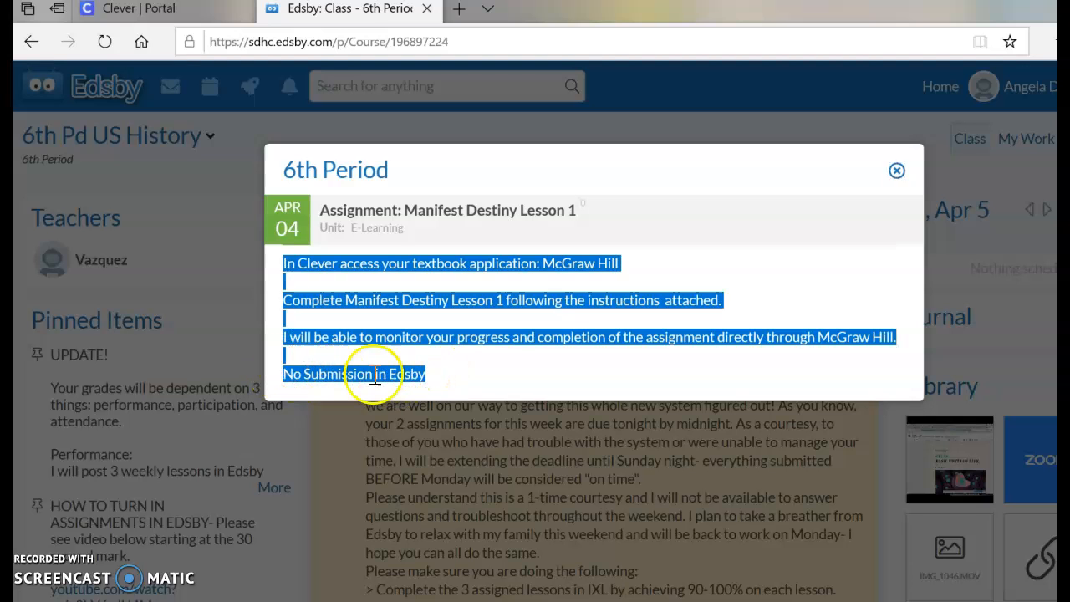
pyautogui.click(454, 381)
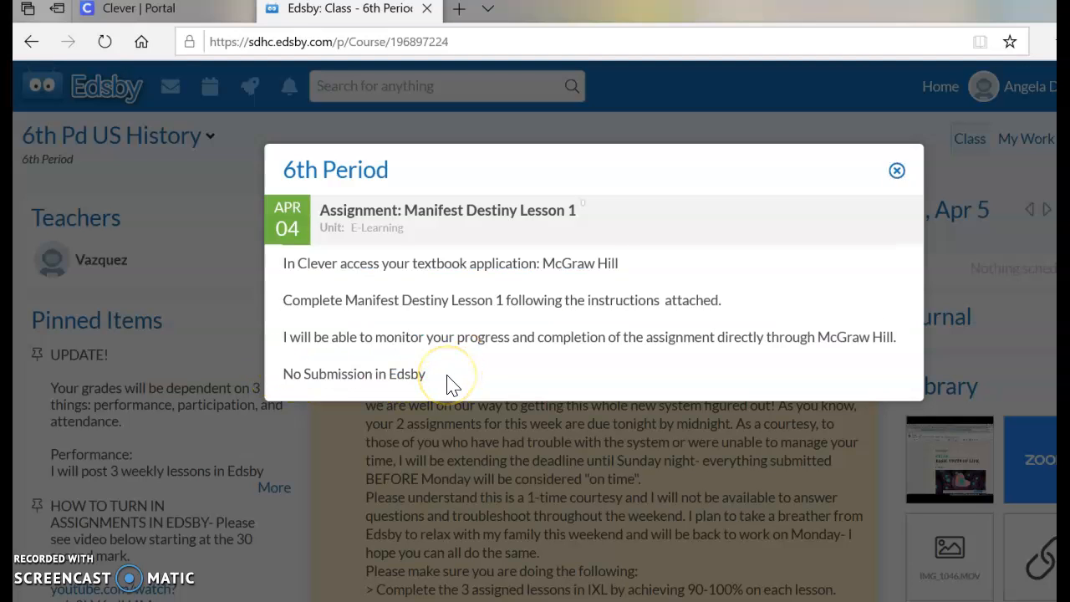
pyautogui.click(446, 382)
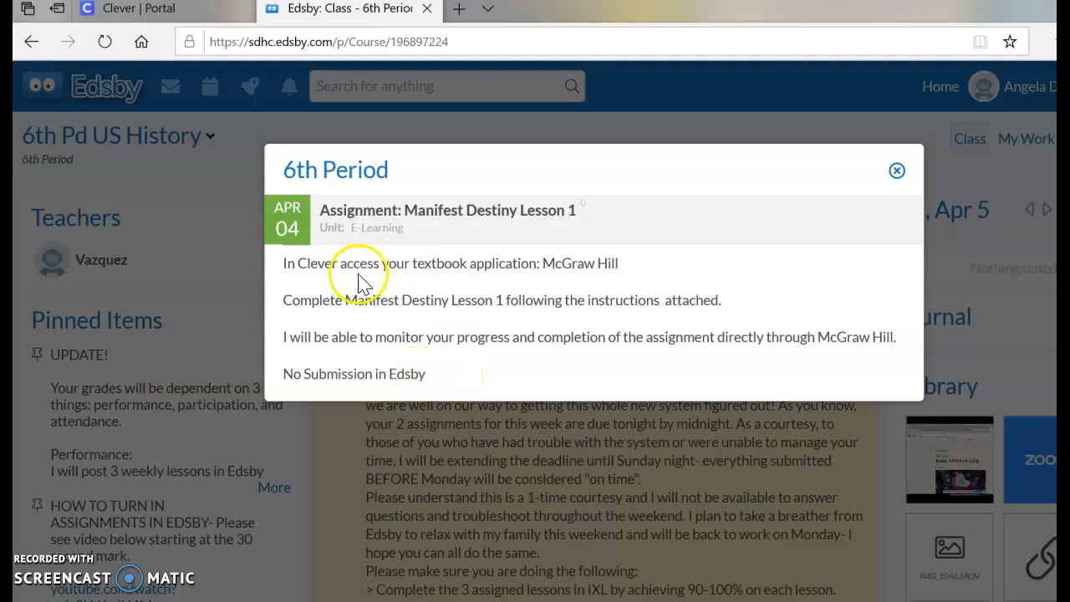
pyautogui.moveTo(621, 265); pyautogui.dragTo(547, 266)
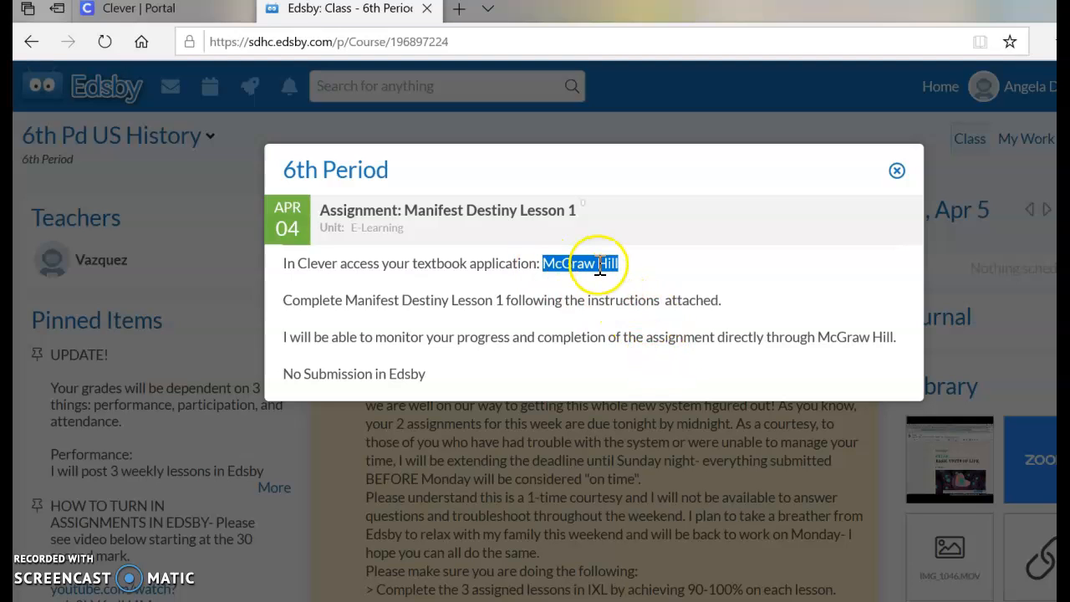
pyautogui.click(607, 379)
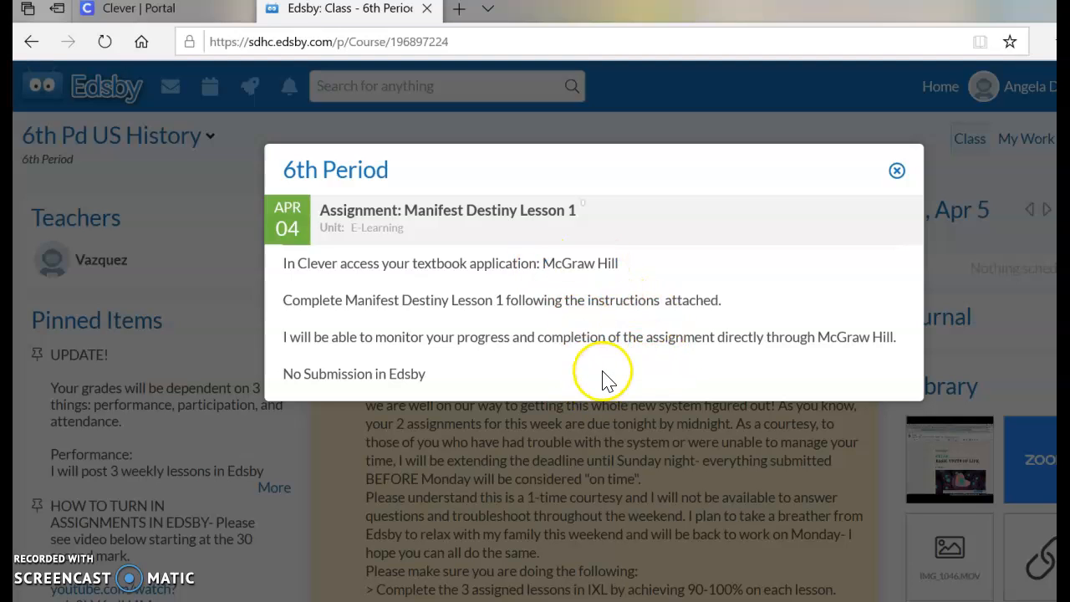
pyautogui.click(897, 170)
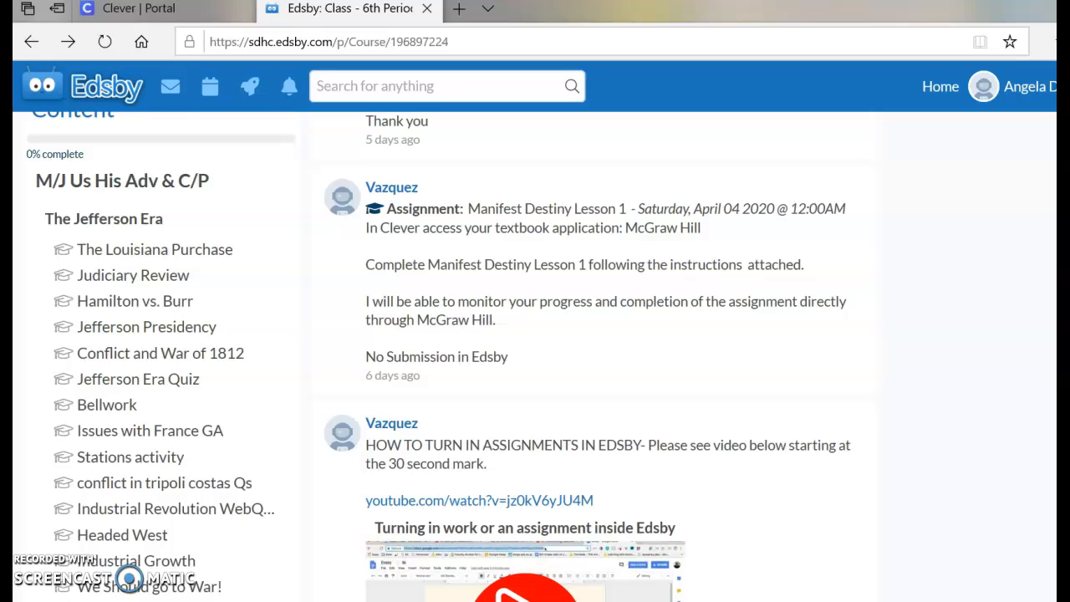
# Open the Week 1 IXL Lessons assignment, view its file upload chooser, and close both without attaching anything
pyautogui.scroll(-7, 535, 351)
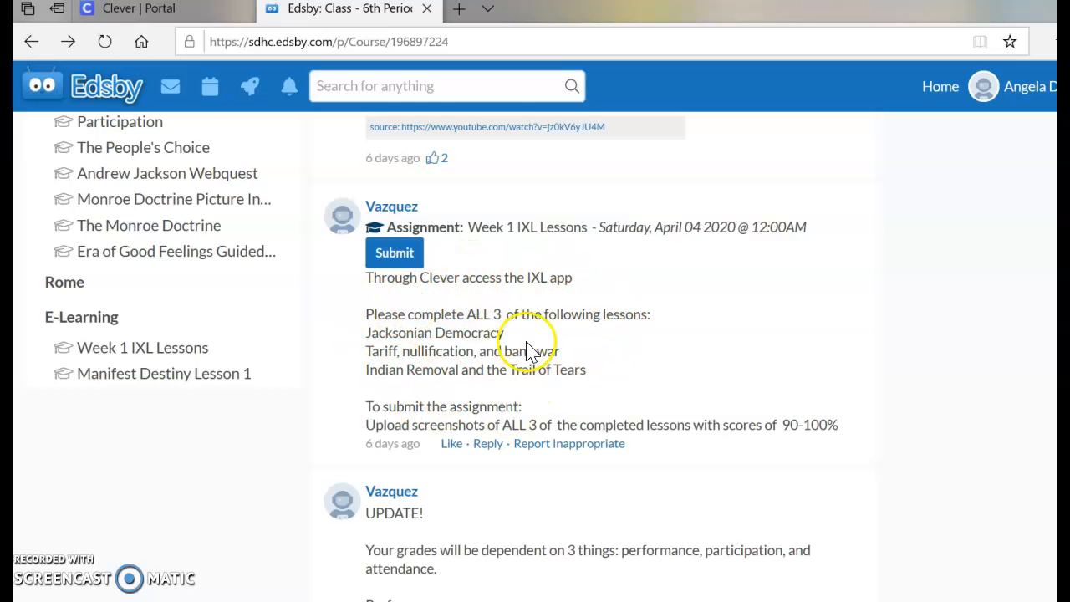
pyautogui.click(547, 232)
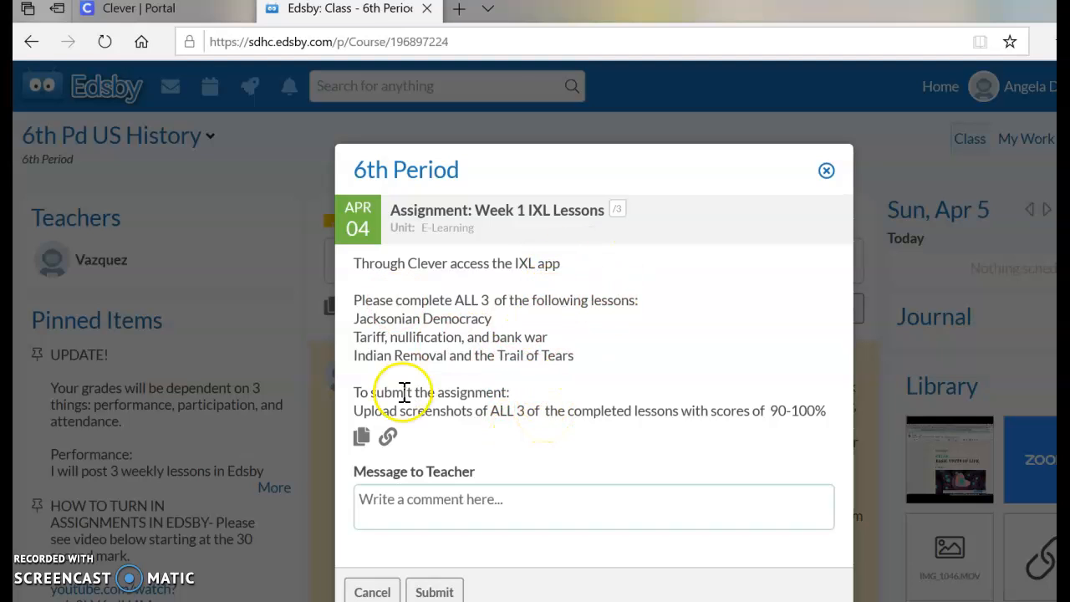
pyautogui.click(365, 438)
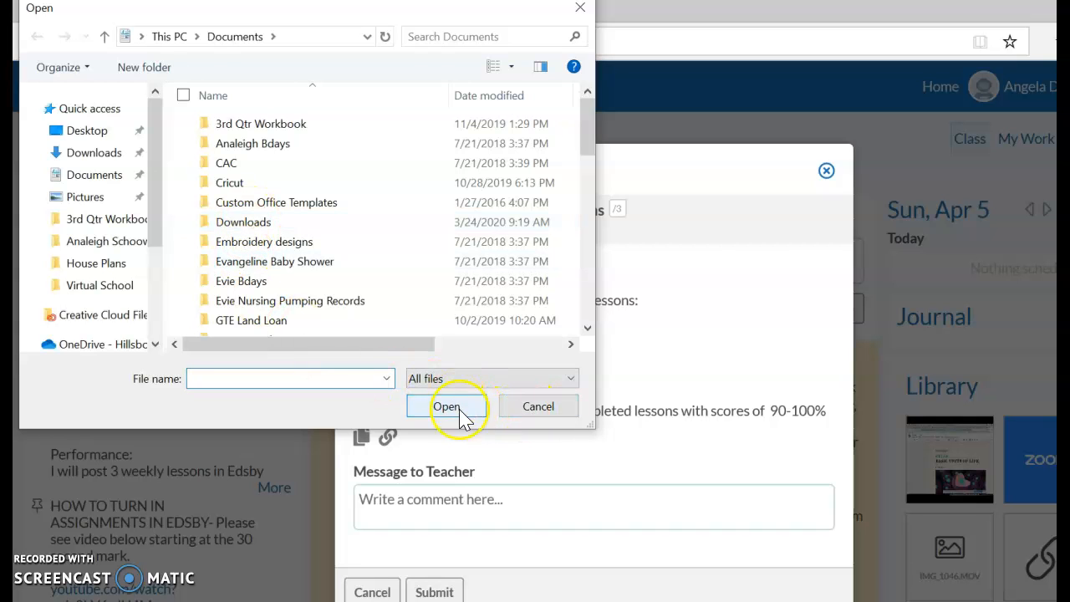
pyautogui.click(539, 406)
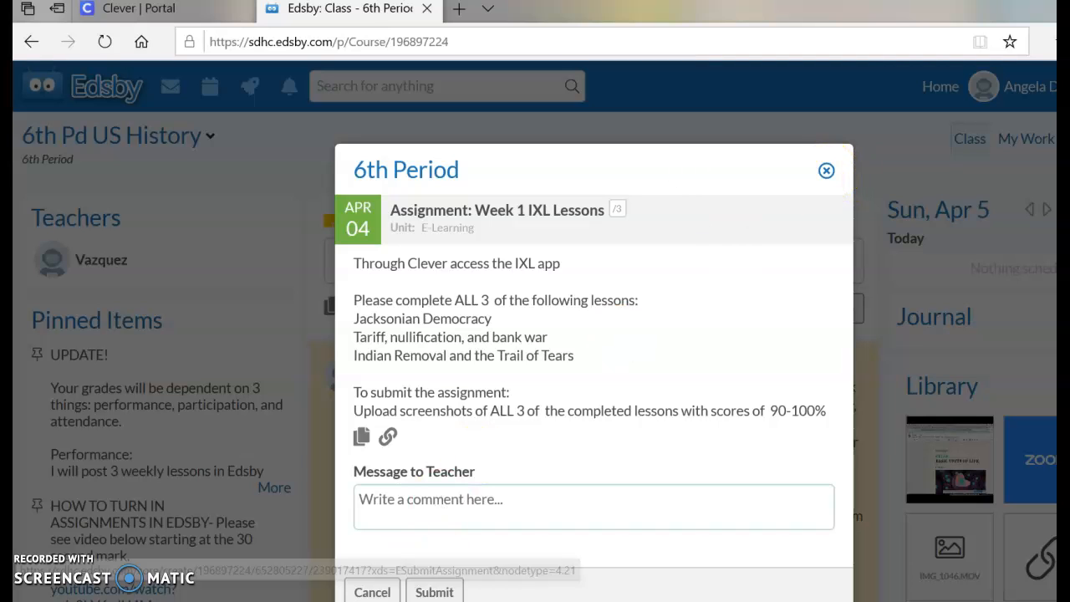
pyautogui.click(435, 594)
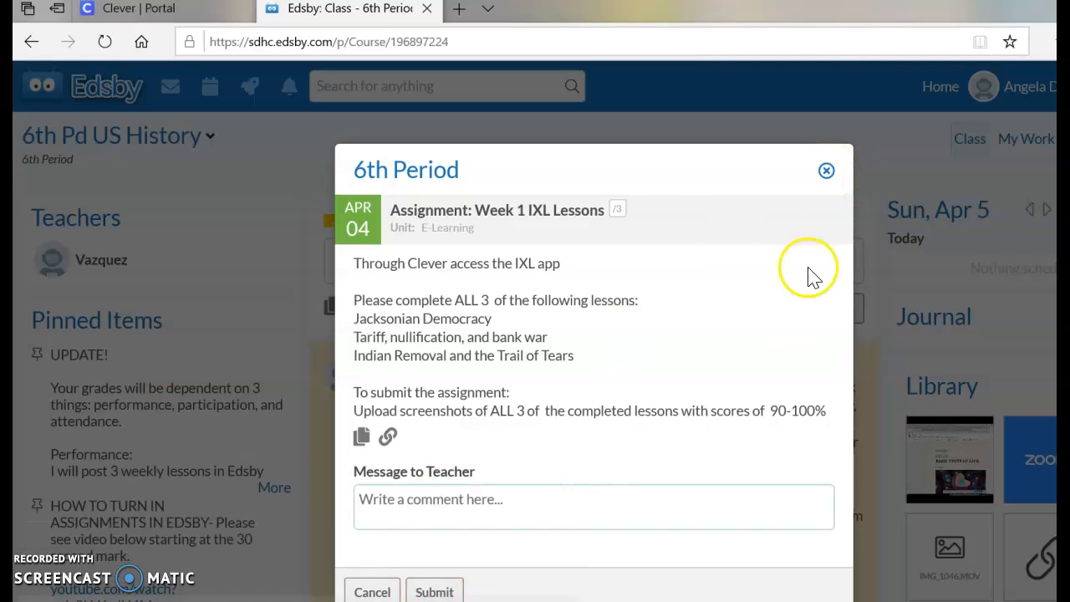
pyautogui.click(826, 170)
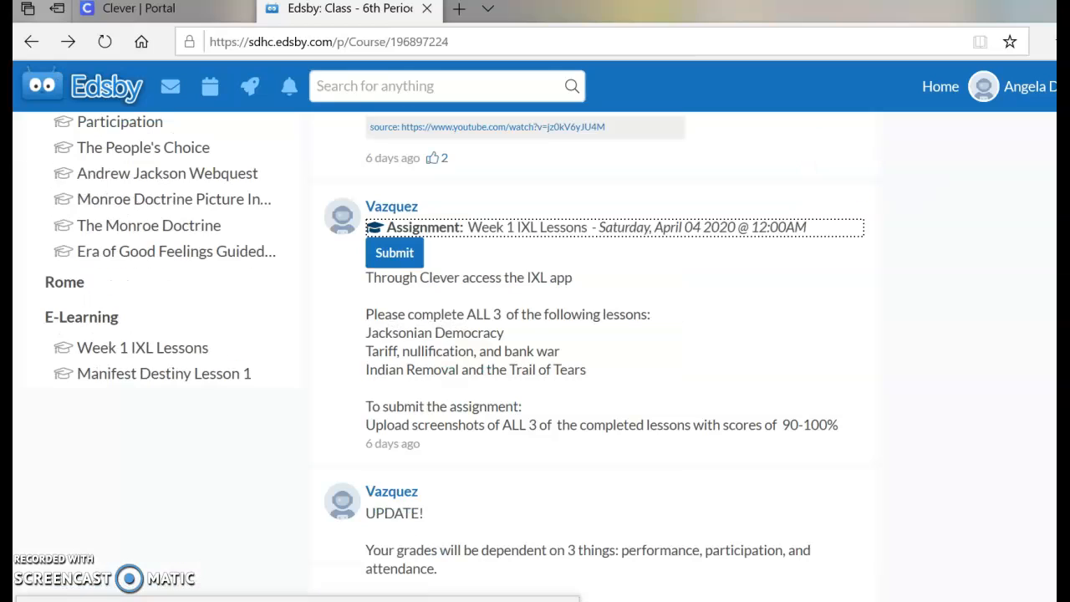
# Display the assessments list in the class's My Work page and dismiss the site's notification request
pyautogui.scroll(15, 593, 356)
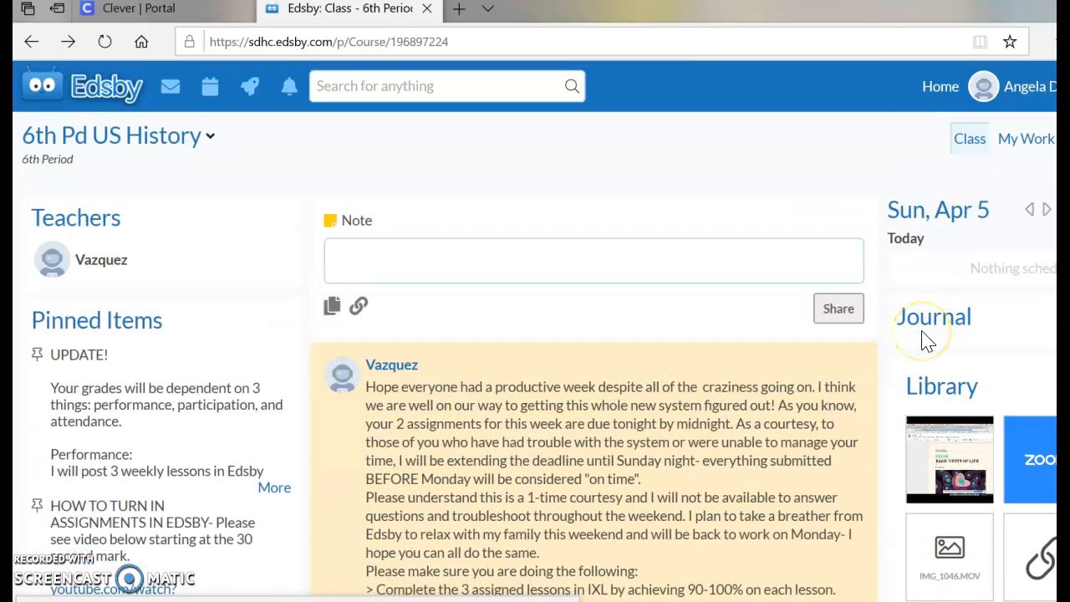
pyautogui.click(1021, 150)
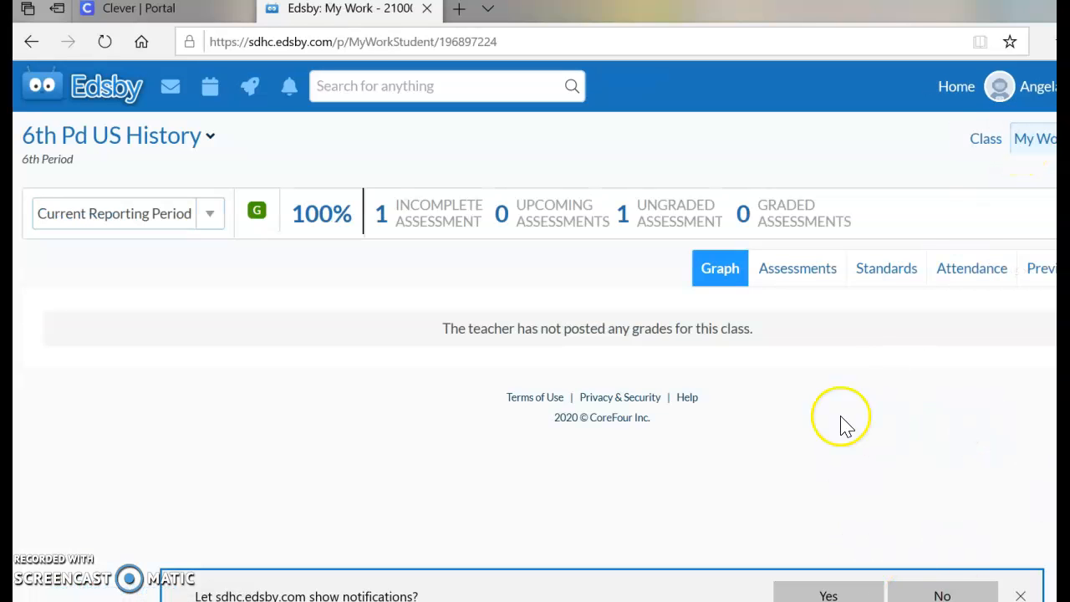
pyautogui.rightClick(812, 285)
pyautogui.click(786, 283)
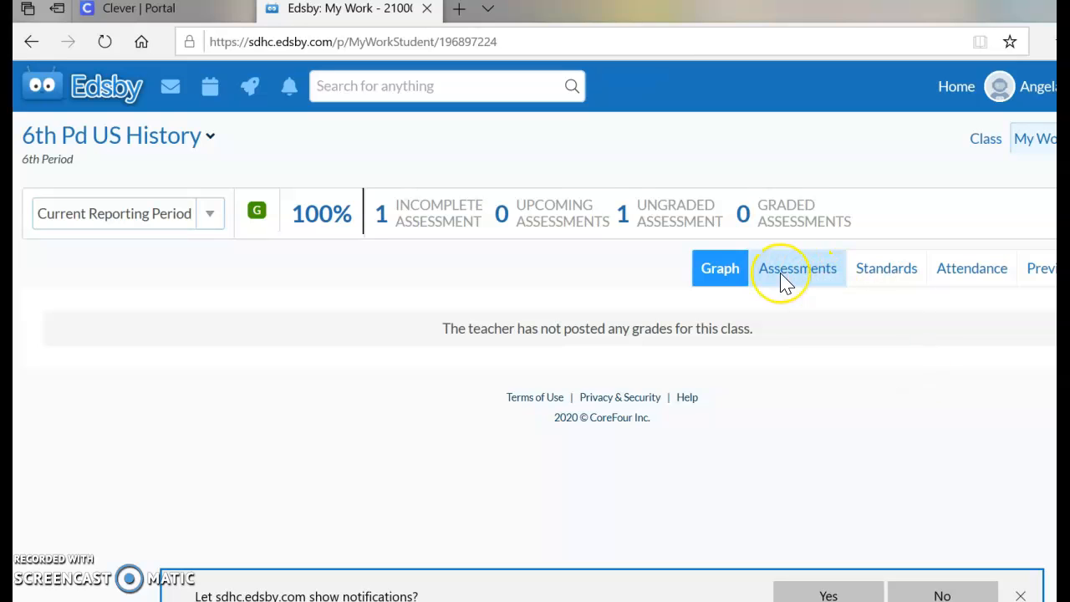
pyautogui.click(794, 281)
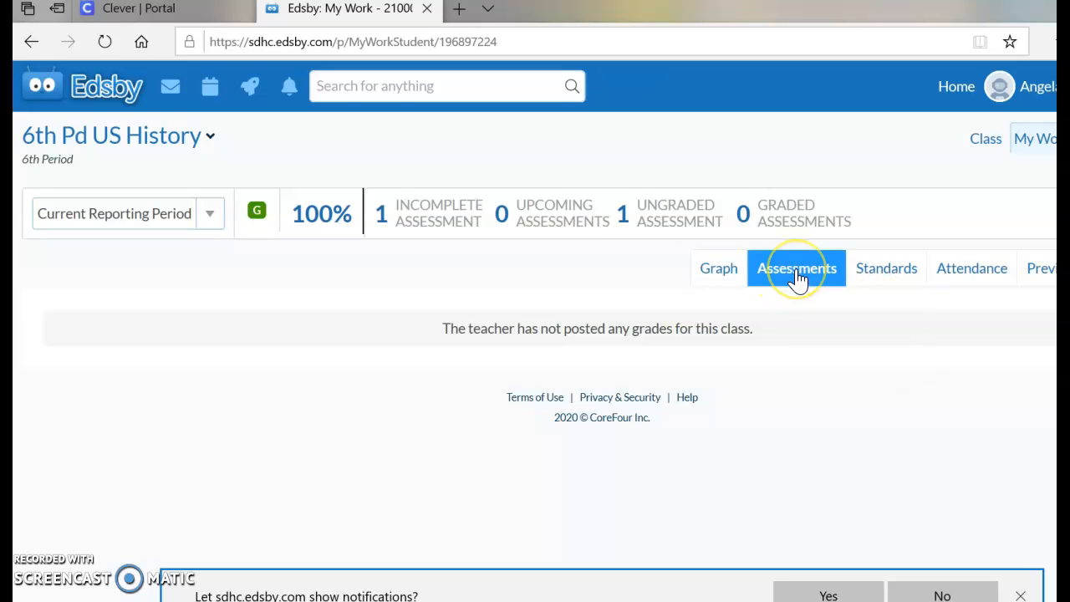
pyautogui.click(1020, 595)
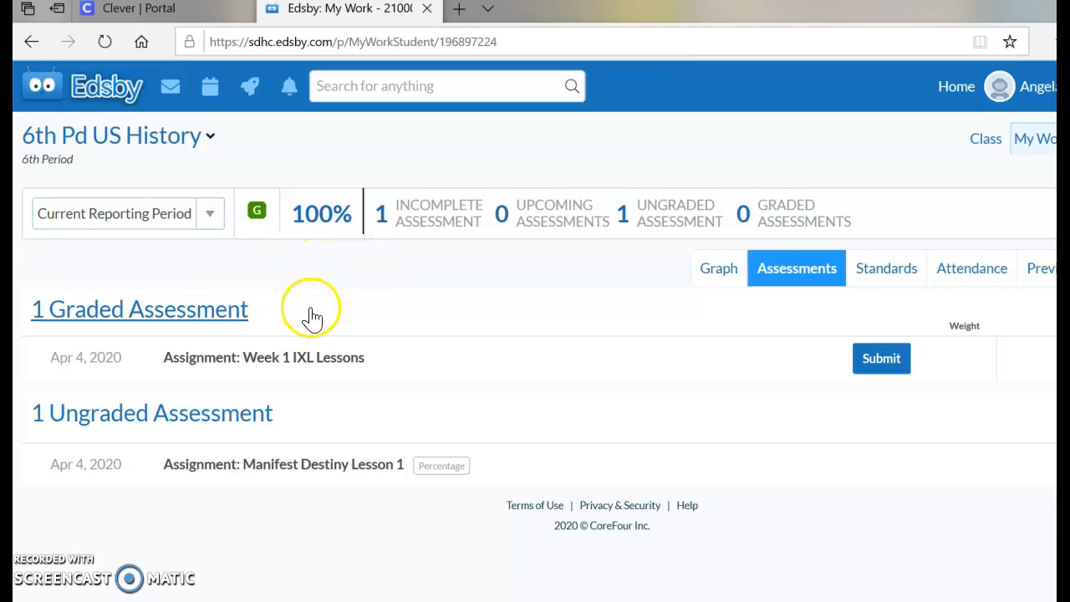
# View the available reporting periods without changing the selection, and return to the class feed
pyautogui.click(210, 215)
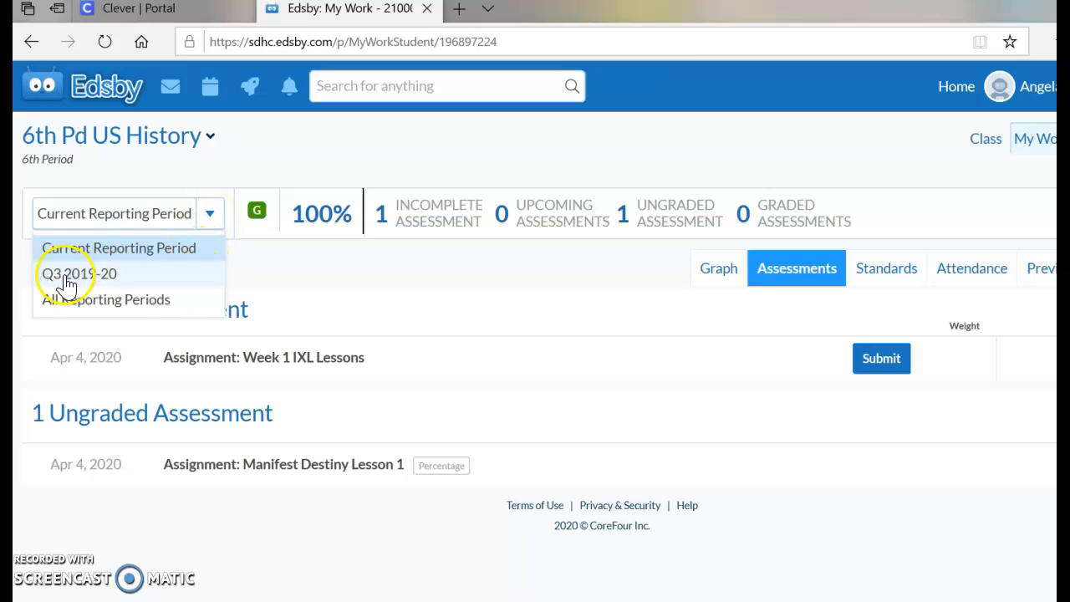
pyautogui.click(462, 300)
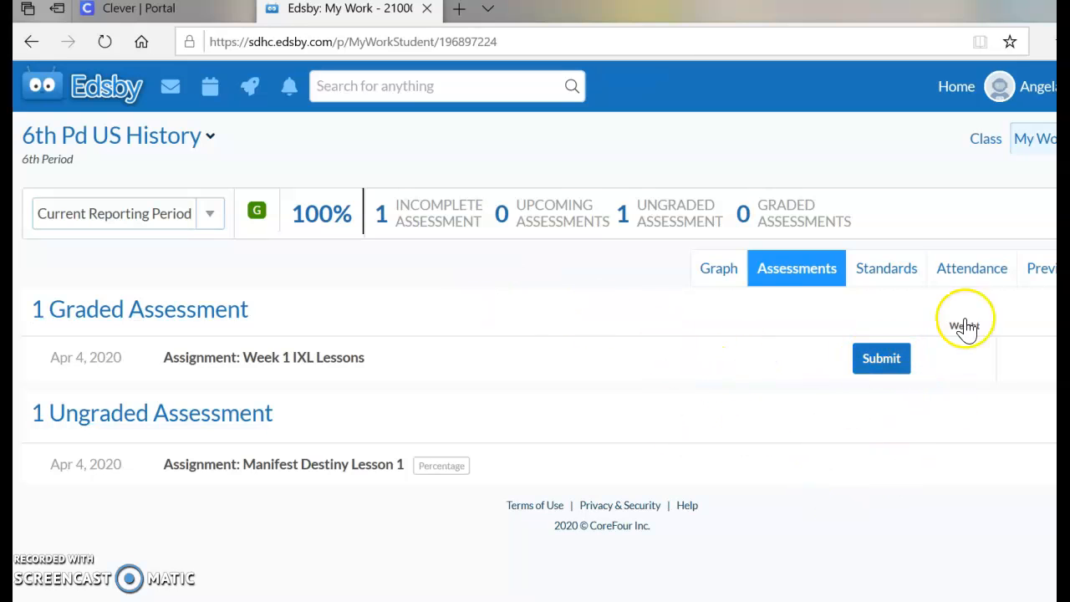
pyautogui.click(992, 152)
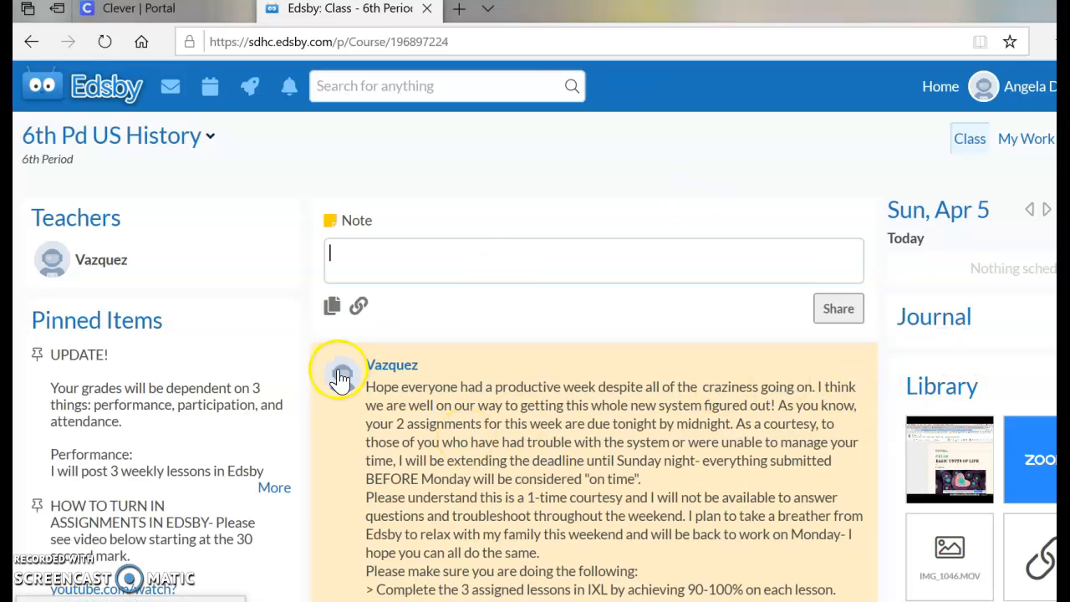
pyautogui.click(402, 264)
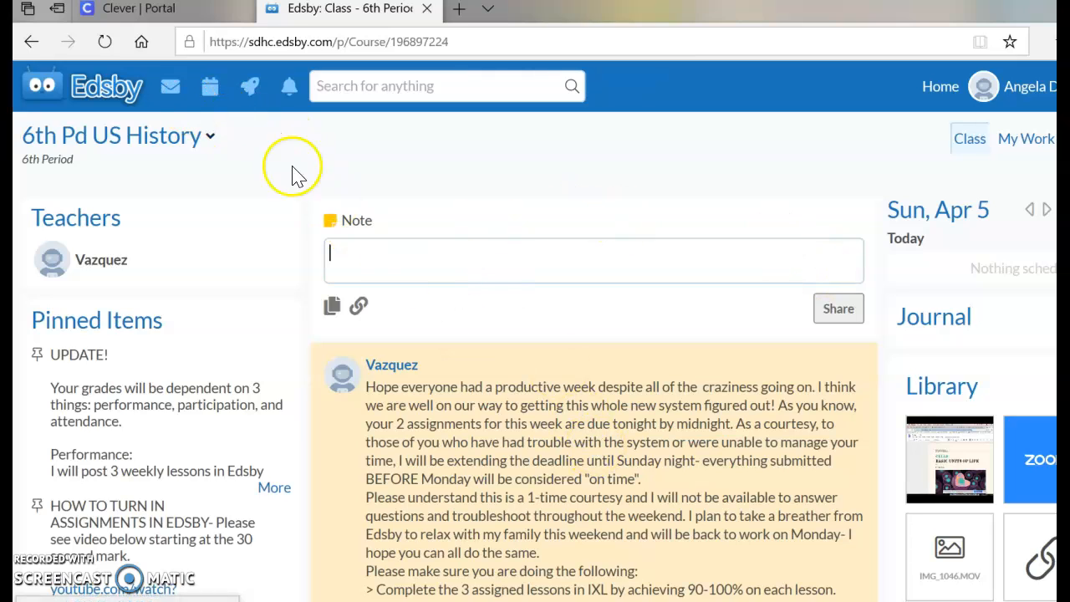
# Look up the teacher by surname as recipient of a new message, and clear the recipient entry without choosing anyone
pyautogui.click(174, 94)
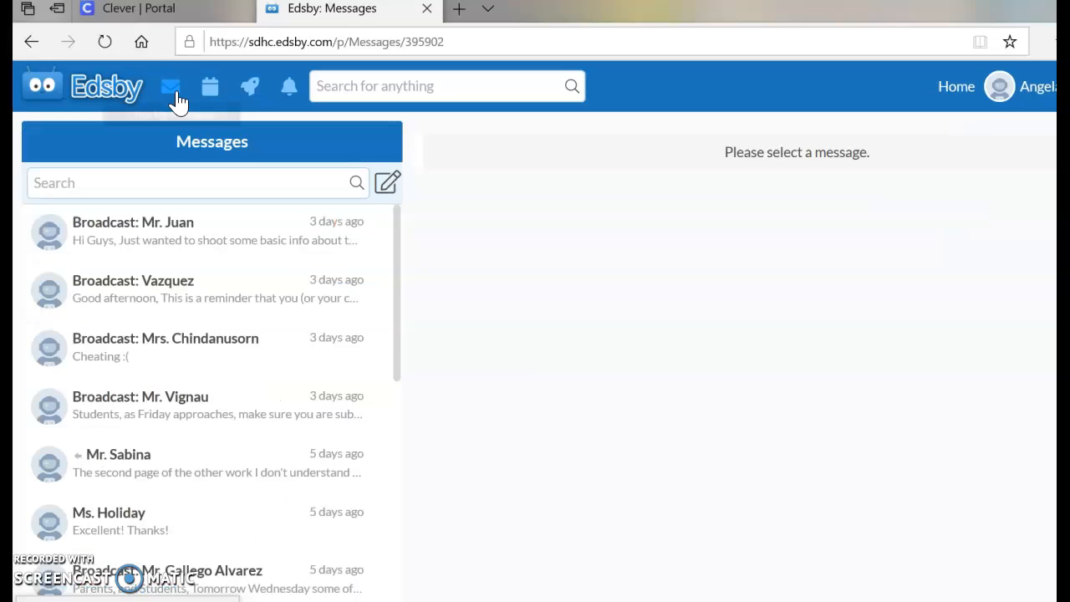
pyautogui.click(387, 191)
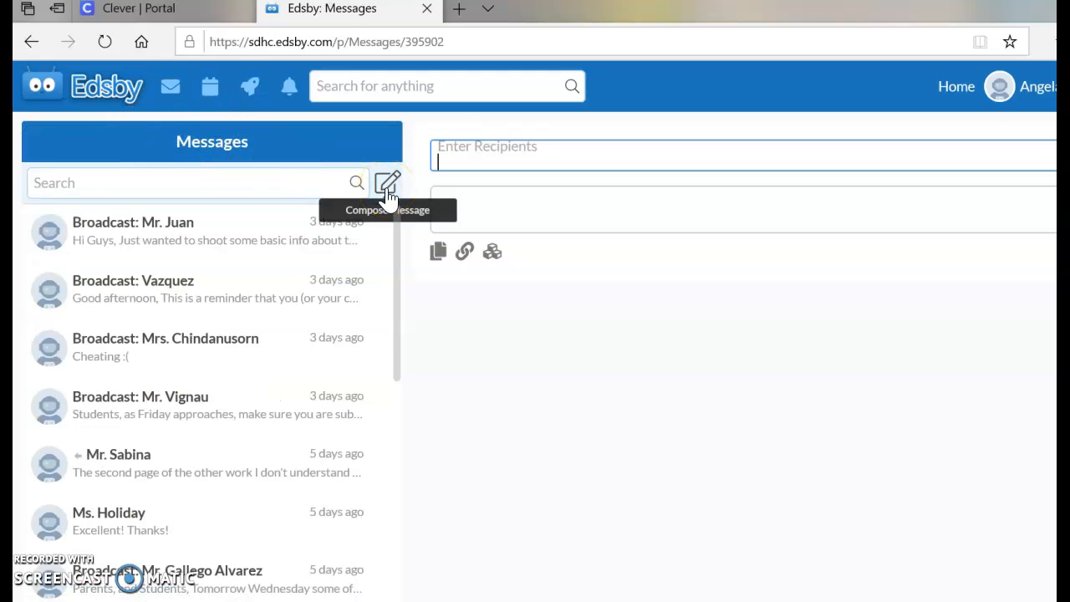
pyautogui.click(514, 161)
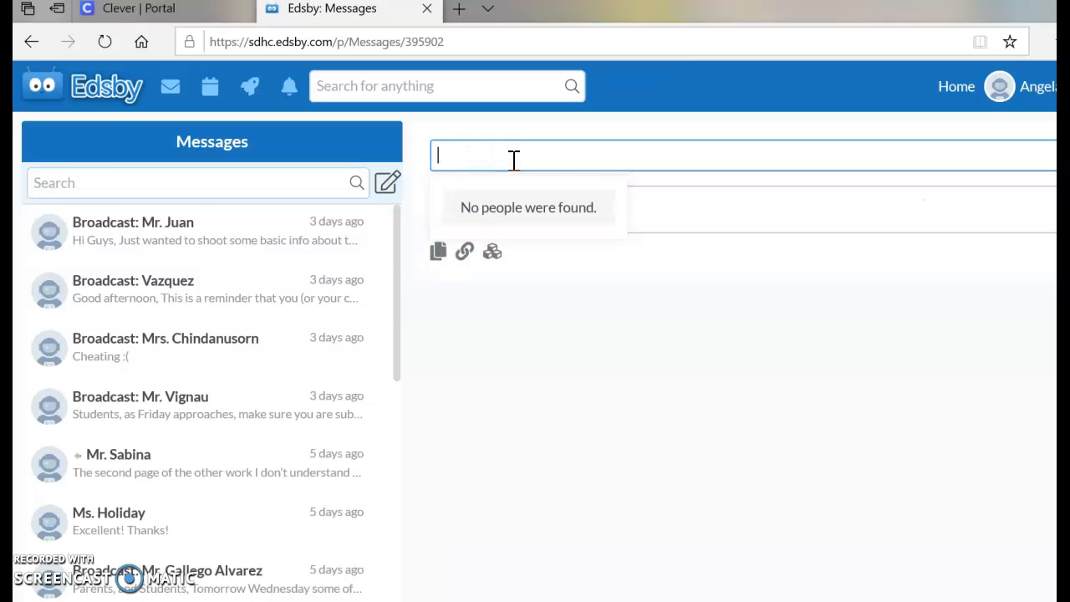
pyautogui.write('az')
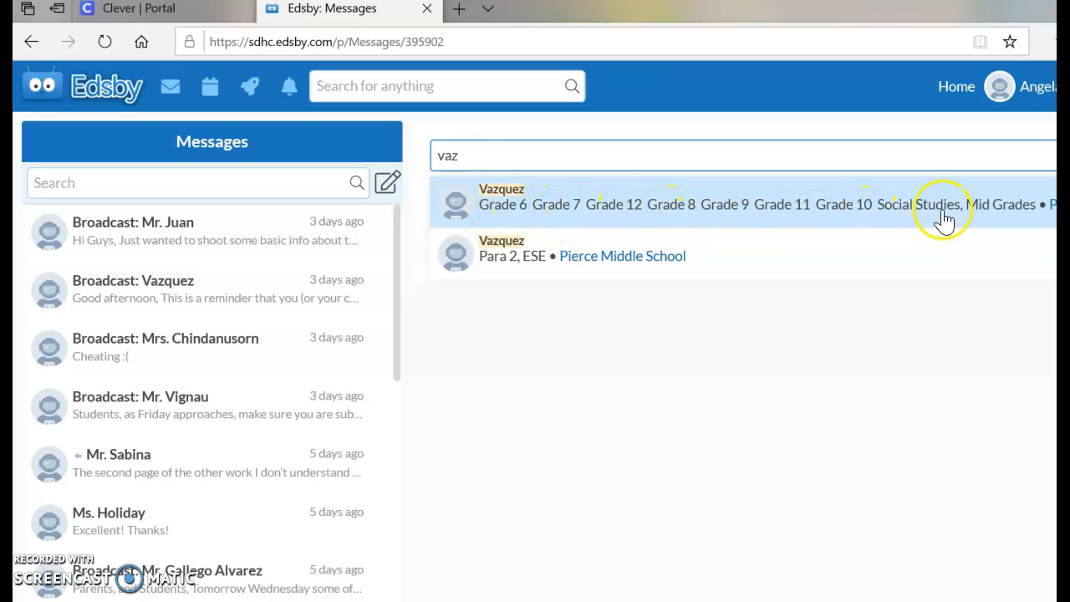
pyautogui.click(573, 438)
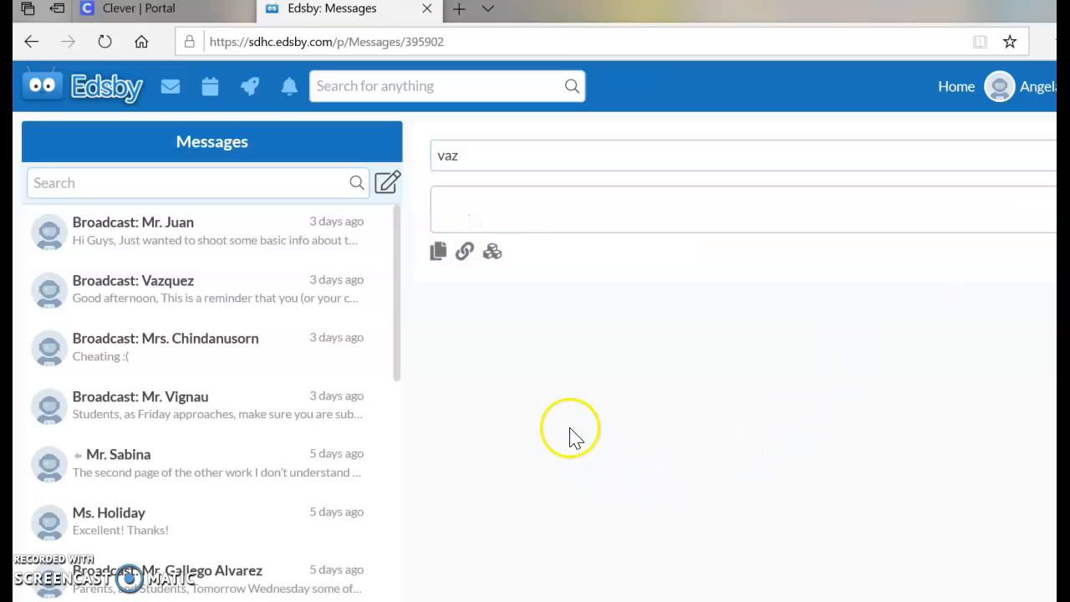
pyautogui.moveTo(478, 154); pyautogui.dragTo(433, 154)
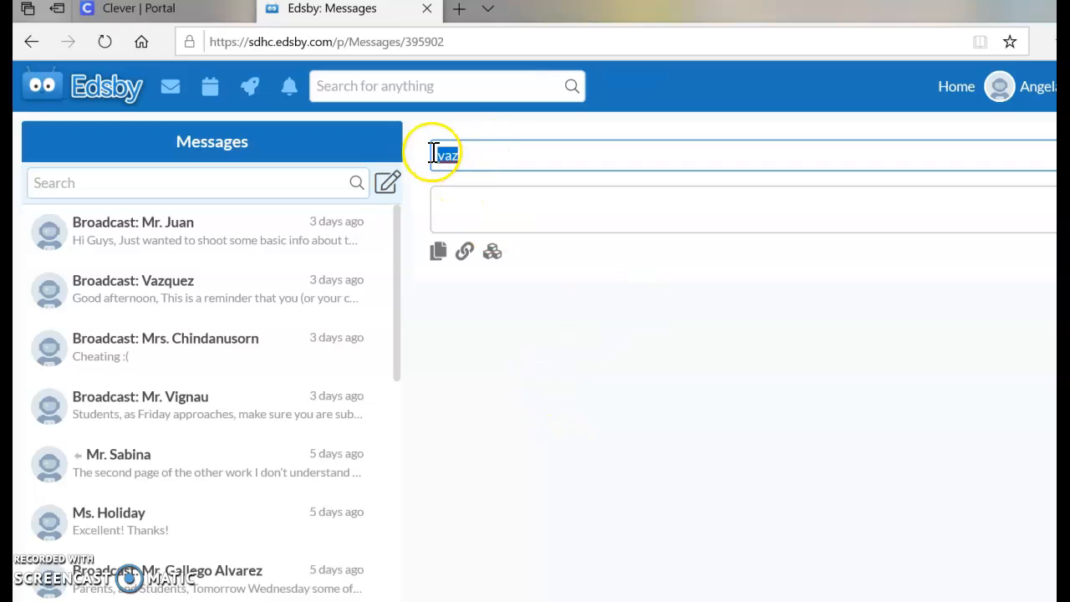
pyautogui.click(535, 210)
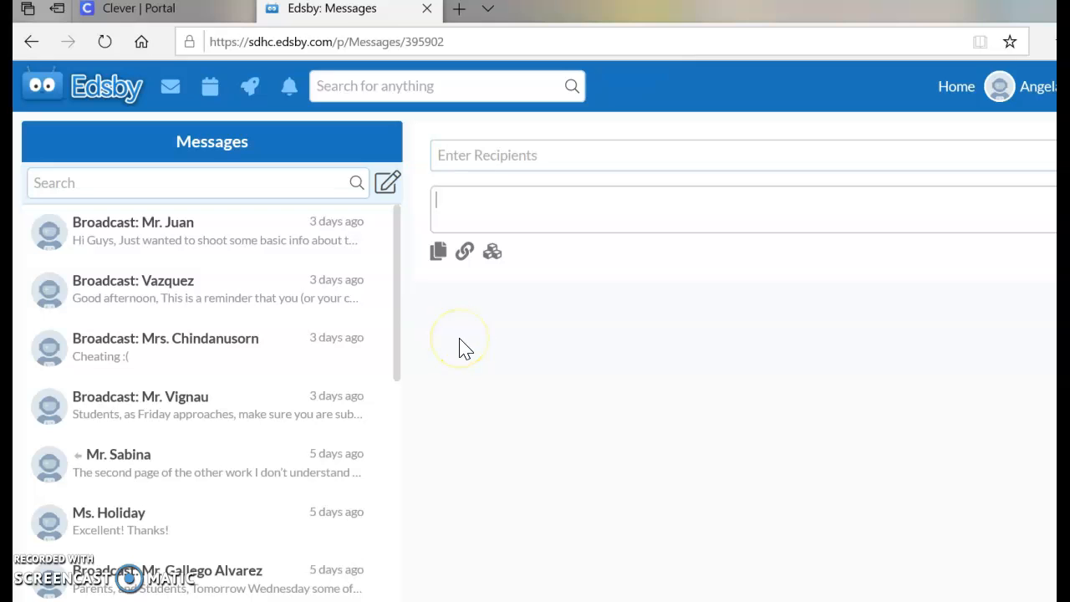
# Open the 6th Pd US History class from the home page and look over its feed and pinned items
pyautogui.click(99, 89)
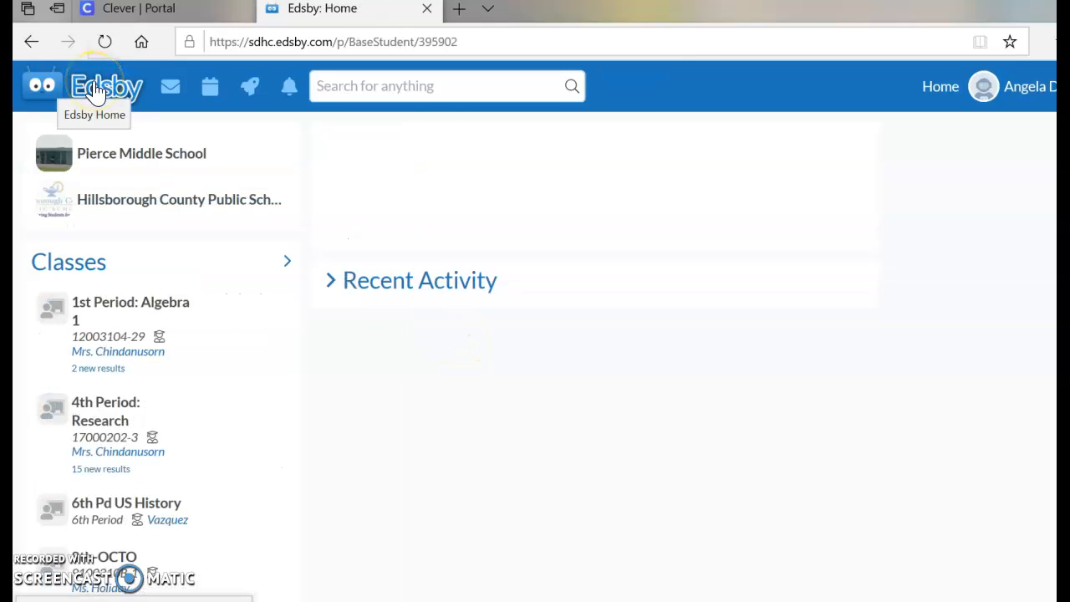
pyautogui.moveTo(125, 462)
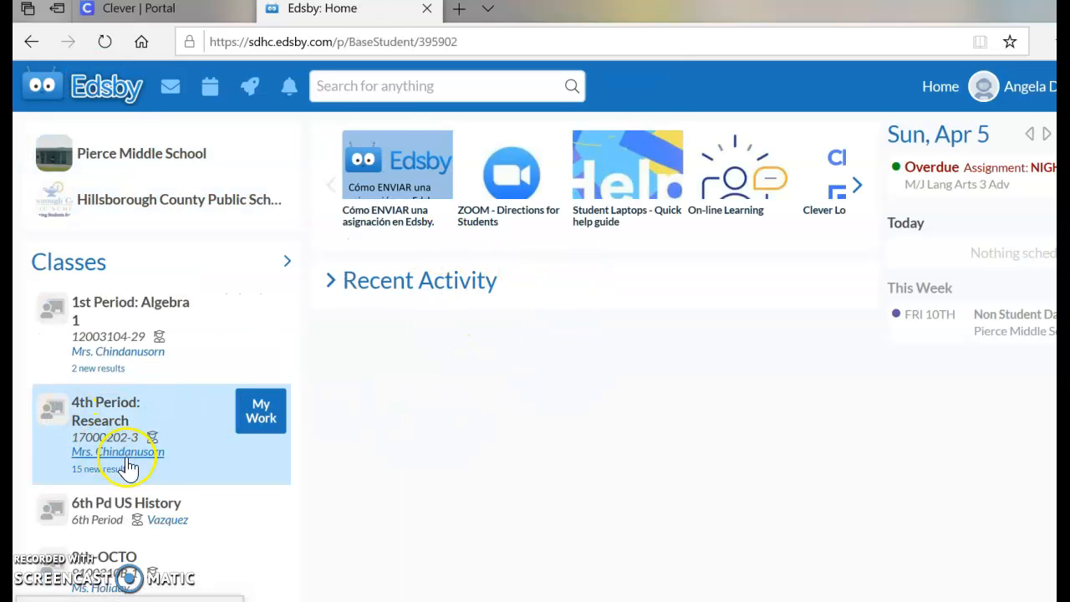
pyautogui.click(193, 502)
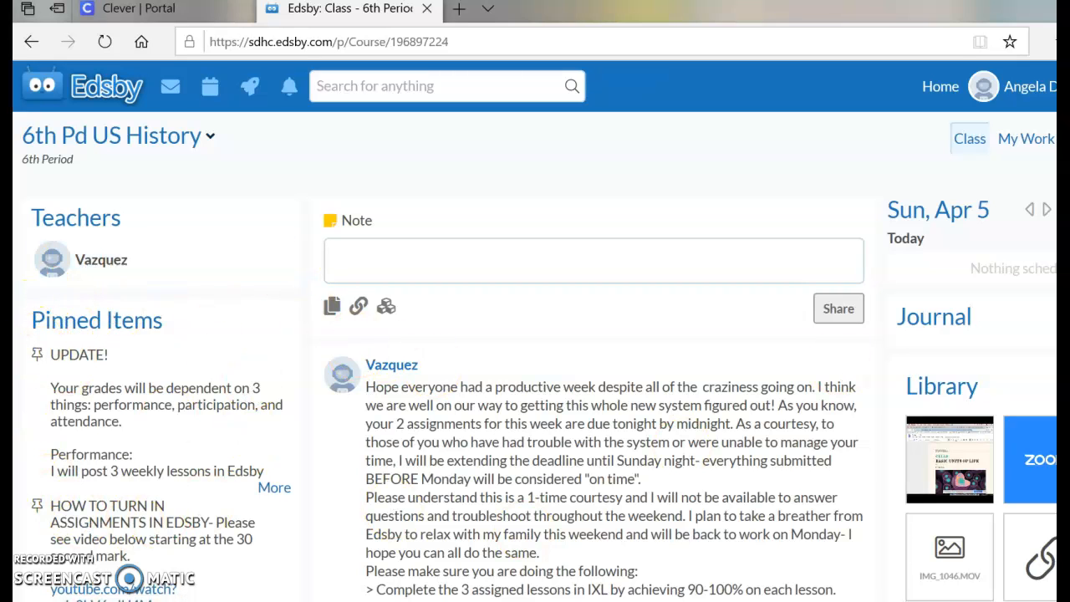
pyautogui.scroll(-4, 535, 356)
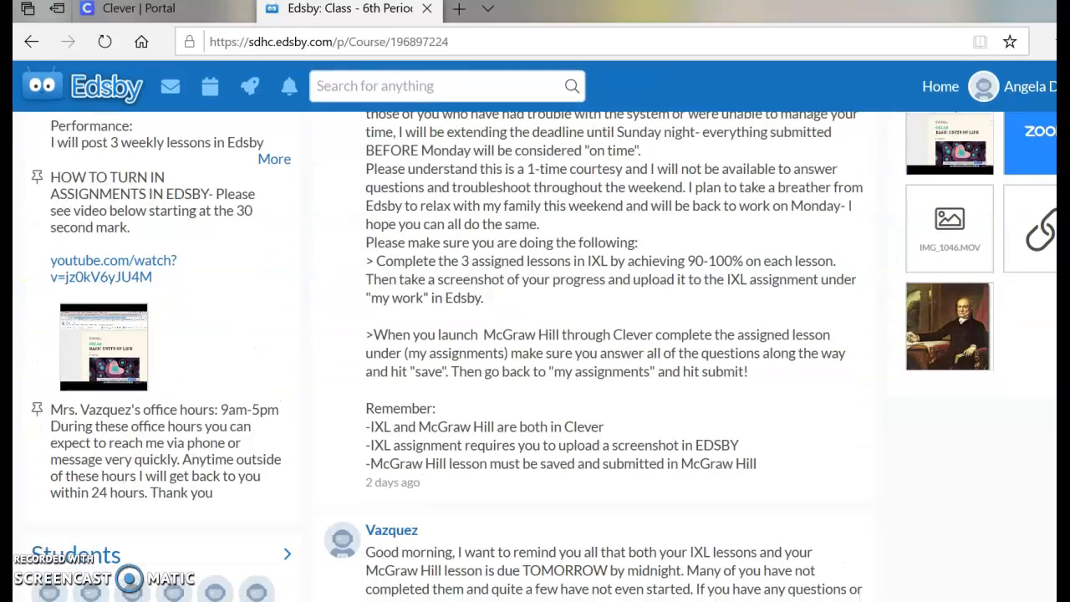
pyautogui.scroll(2, 535, 356)
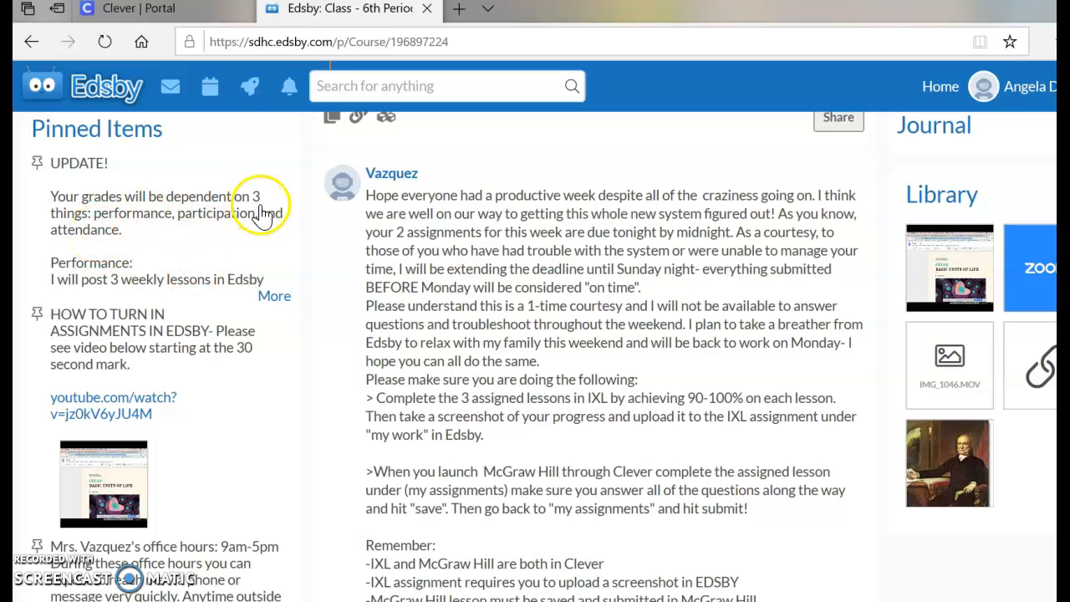
# Expand the pinned UPDATE! item, read its full performance, participation and attendance requirements, and collapse it again
pyautogui.click(276, 298)
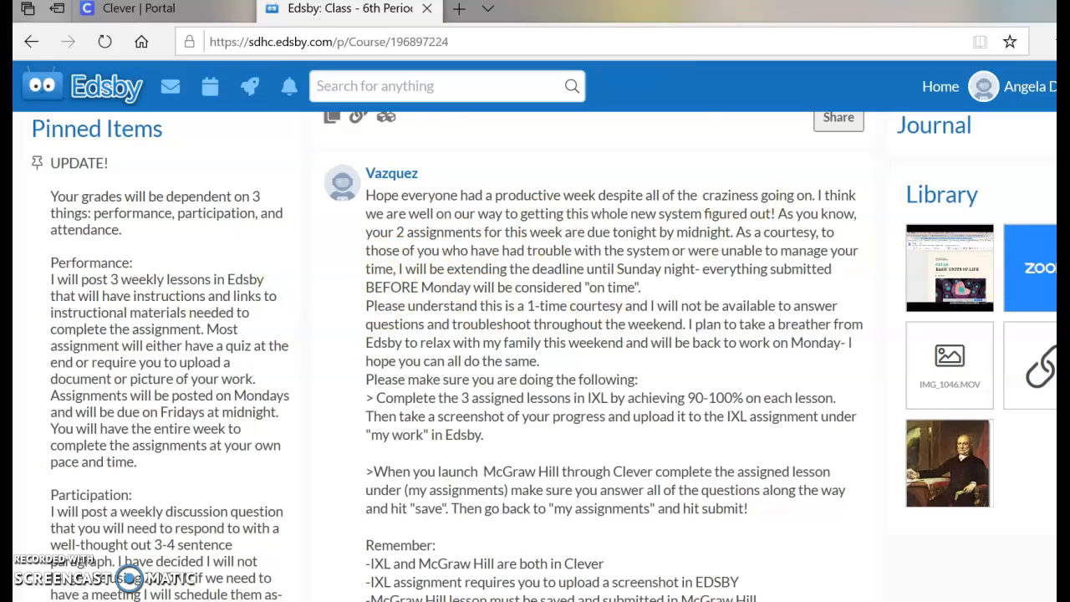
pyautogui.scroll(-15, 536, 351)
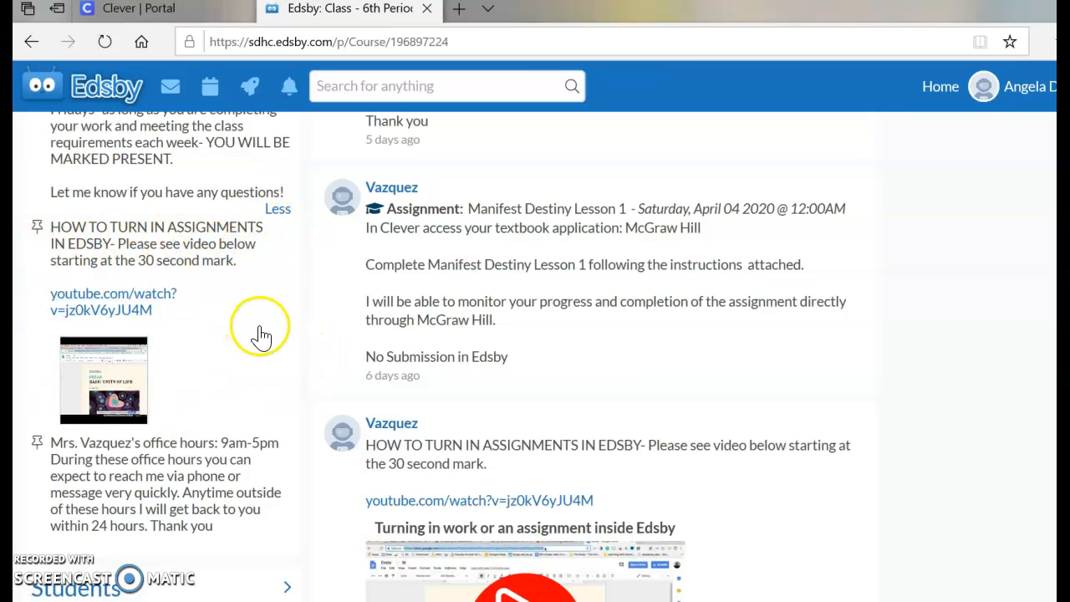
pyautogui.click(277, 209)
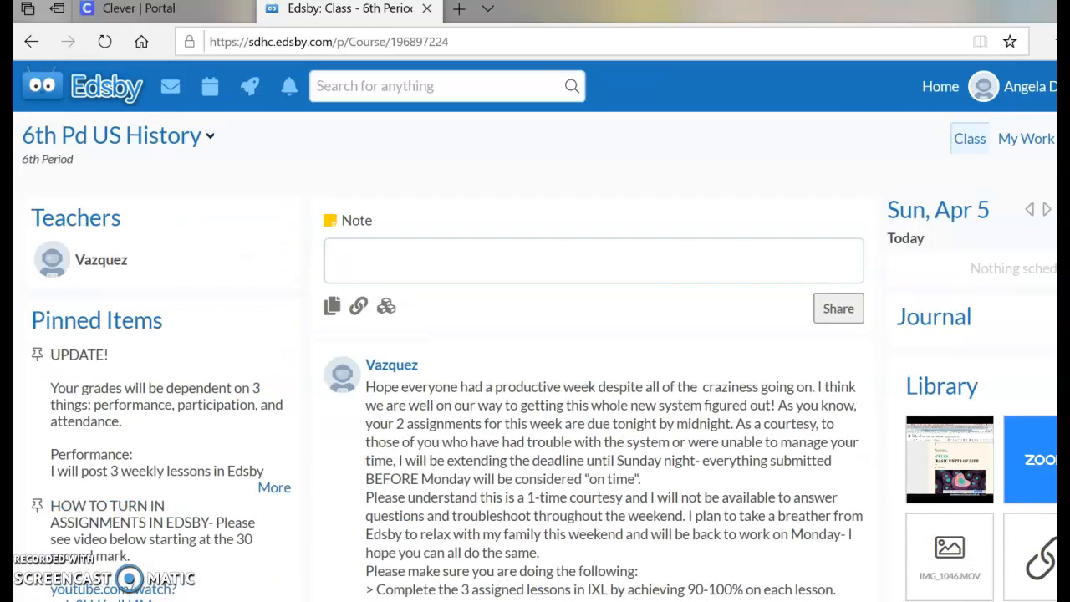
# Review the teacher's latest post on the IXL and McGraw Hill assignments and the pinned office hours note
pyautogui.scroll(-3, 535, 359)
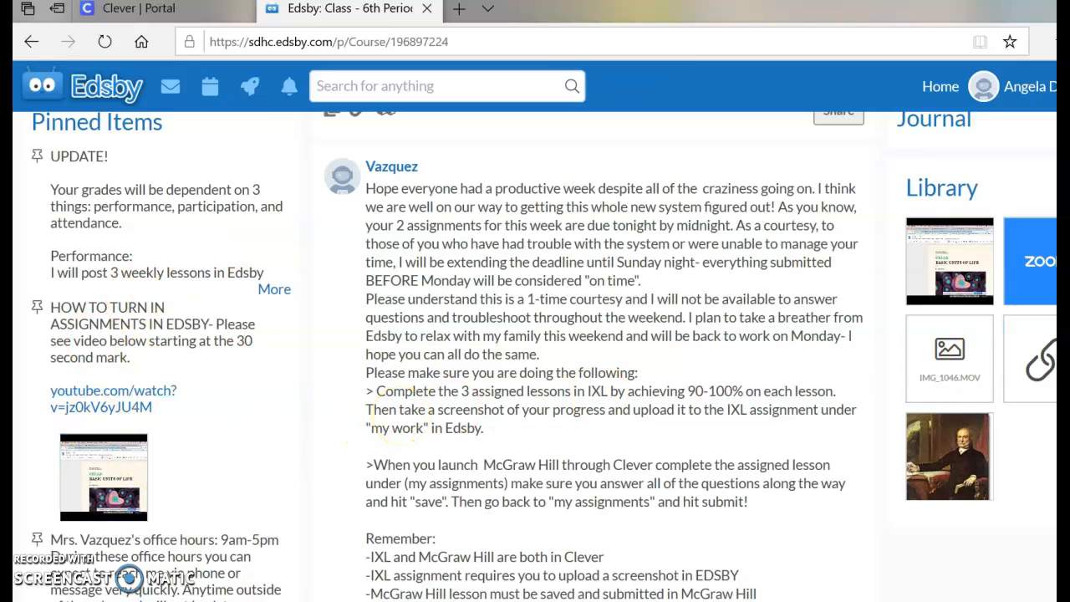
pyautogui.scroll(-2, 747, 156)
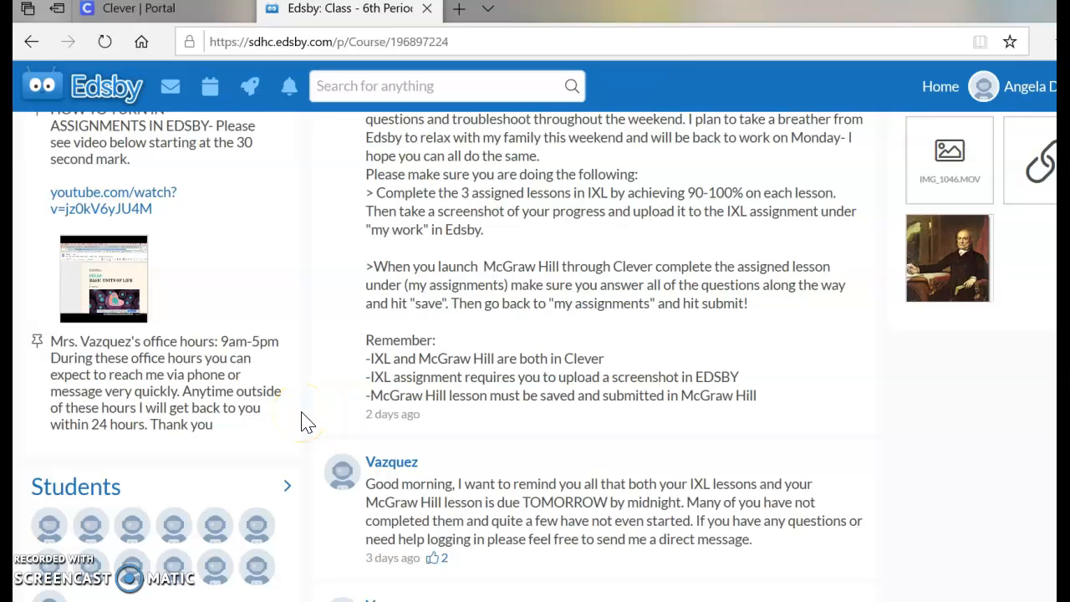
pyautogui.click(270, 361)
pyautogui.scroll(5, 585, 351)
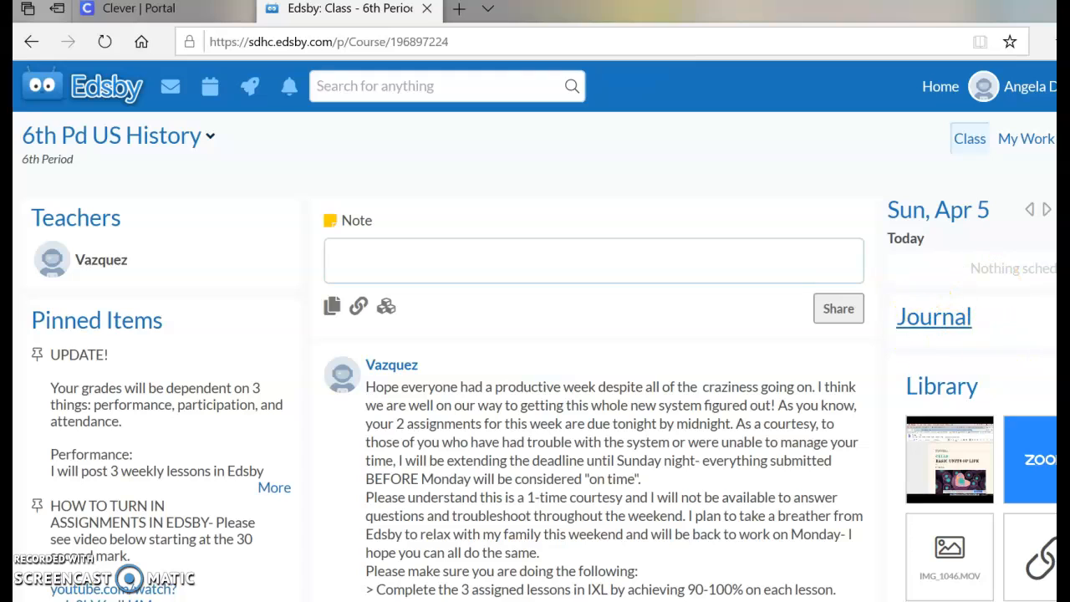
# Return to the home page and view the daily class schedules for Mon, Apr 6 and Tue, Apr 7
pyautogui.click(105, 92)
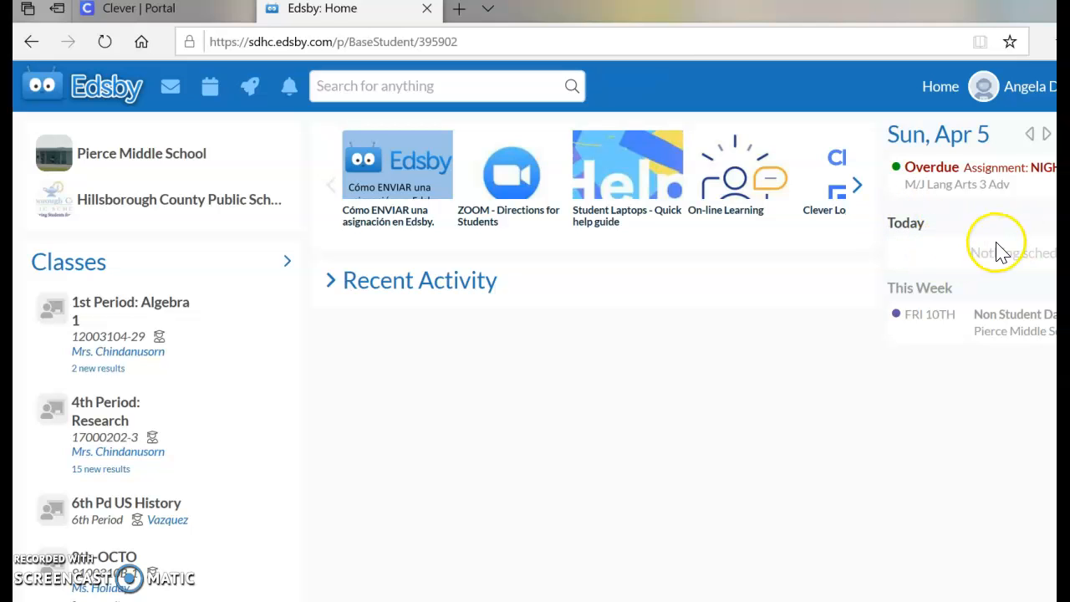
pyautogui.click(1046, 135)
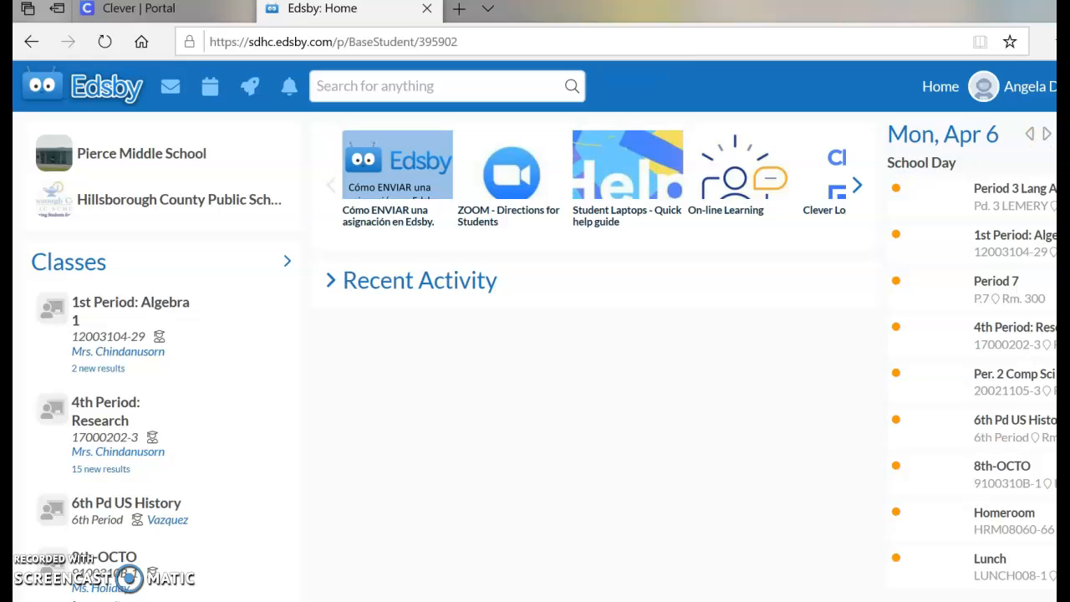
pyautogui.scroll(-2, 1041, 108)
pyautogui.scroll(2, 1041, 109)
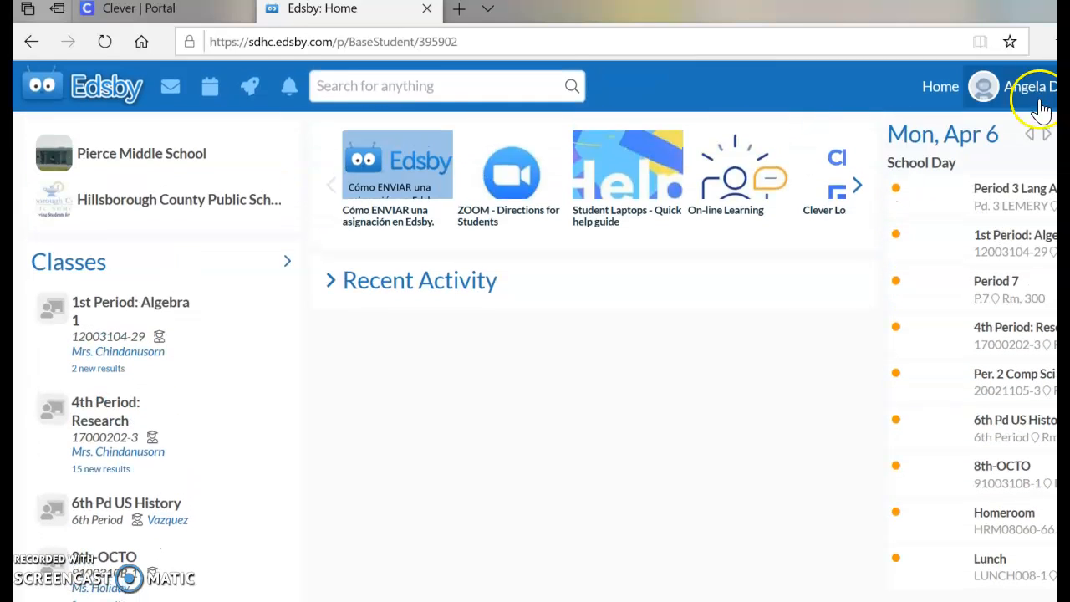
pyautogui.click(1046, 134)
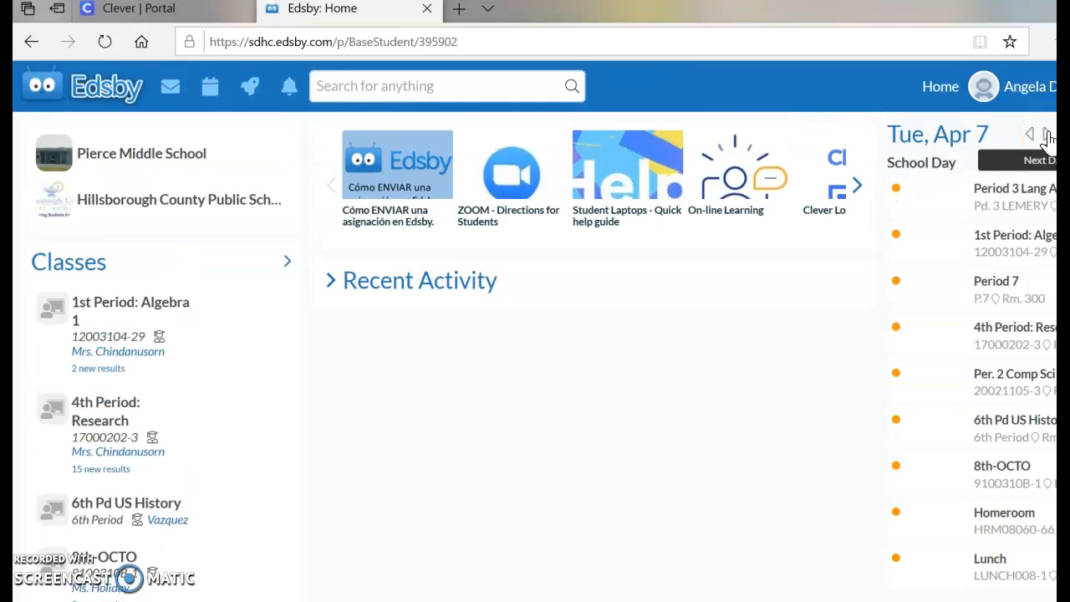
pyautogui.scroll(-1, 543, 351)
pyautogui.scroll(1, 544, 352)
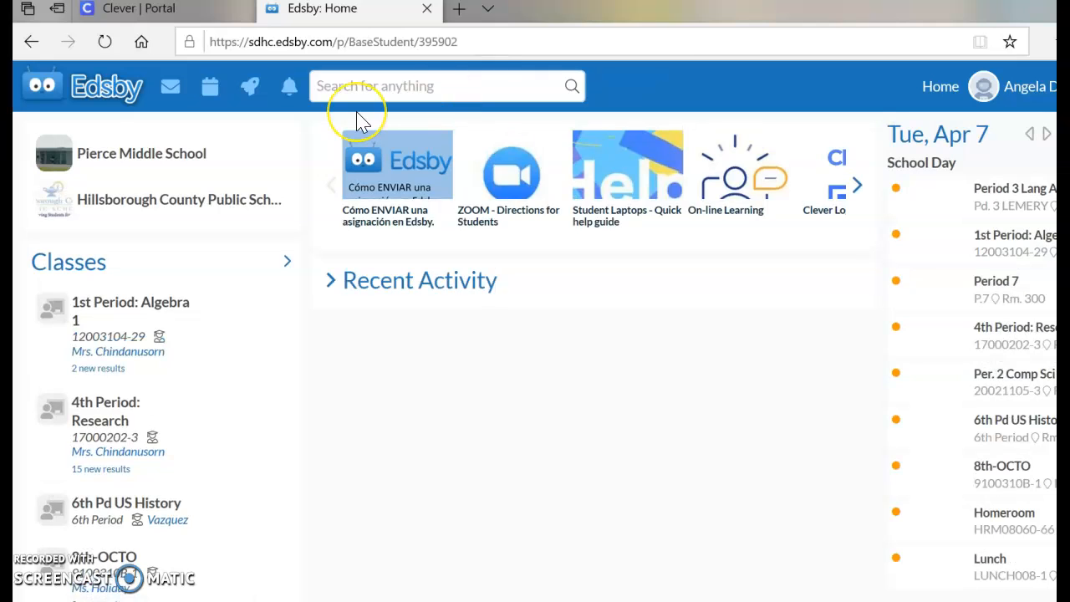